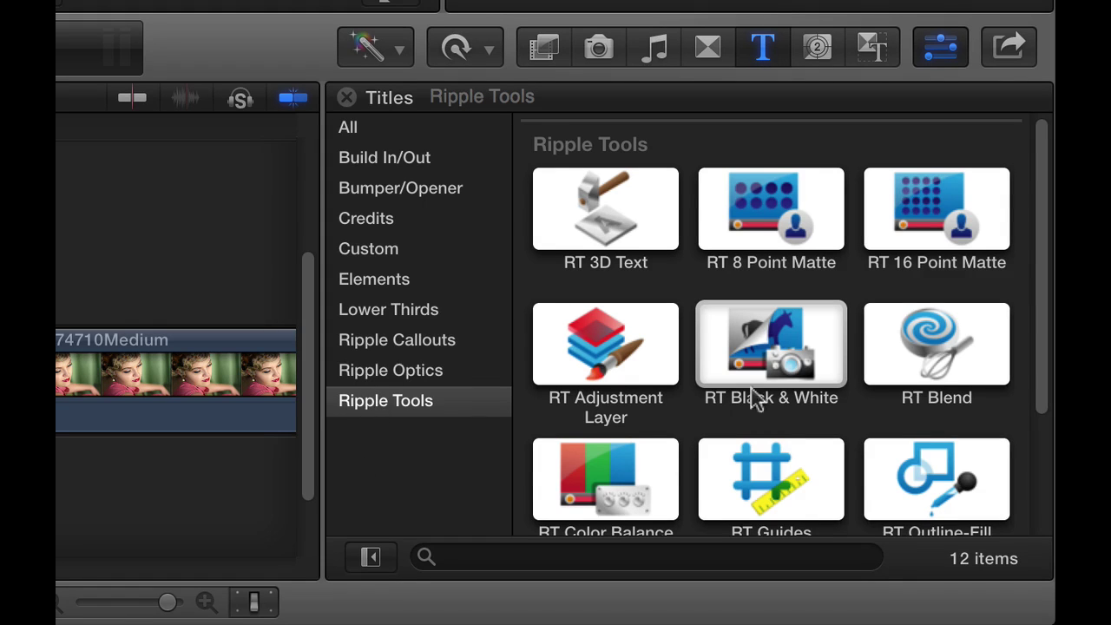
Step: Select the RT Black & White thumbnail among the 12 Ripple Tools titles
left_click(794, 349)
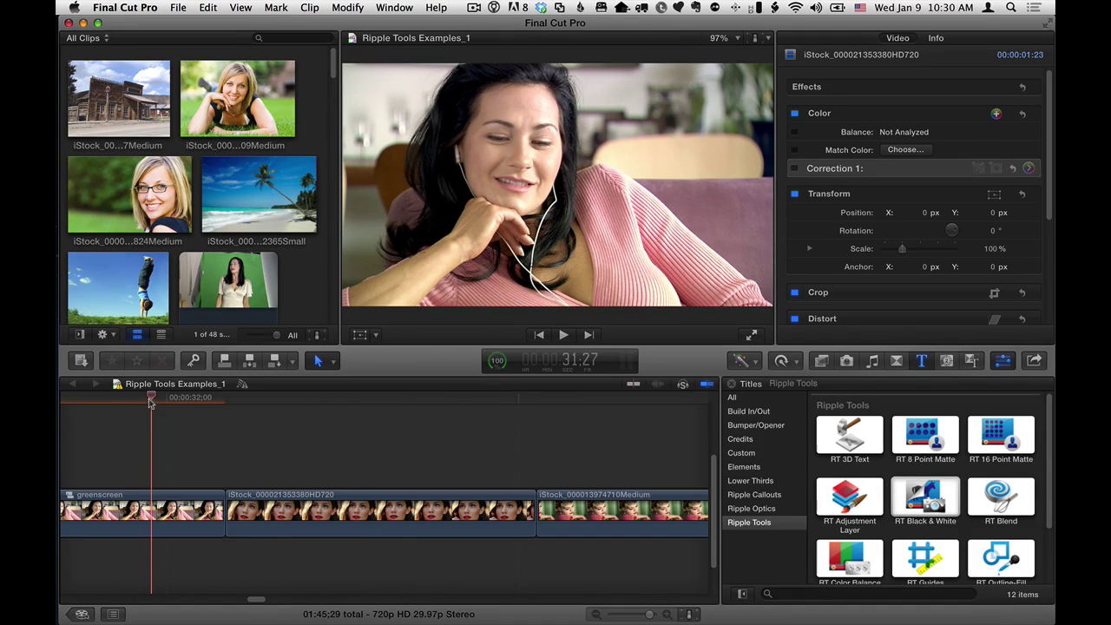
Step: Connect the RT Black & White title over a range spanning the three clips and preview the grayscale result
key("c")
left_click_drag(155, 397, 603, 397)
key("o")
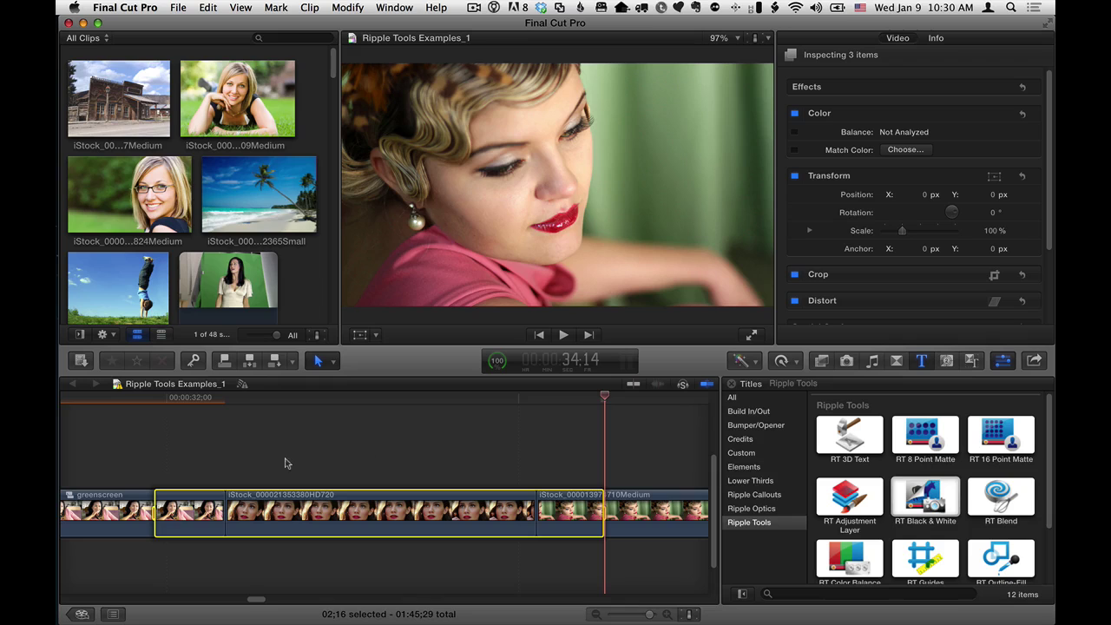
left_click(929, 504)
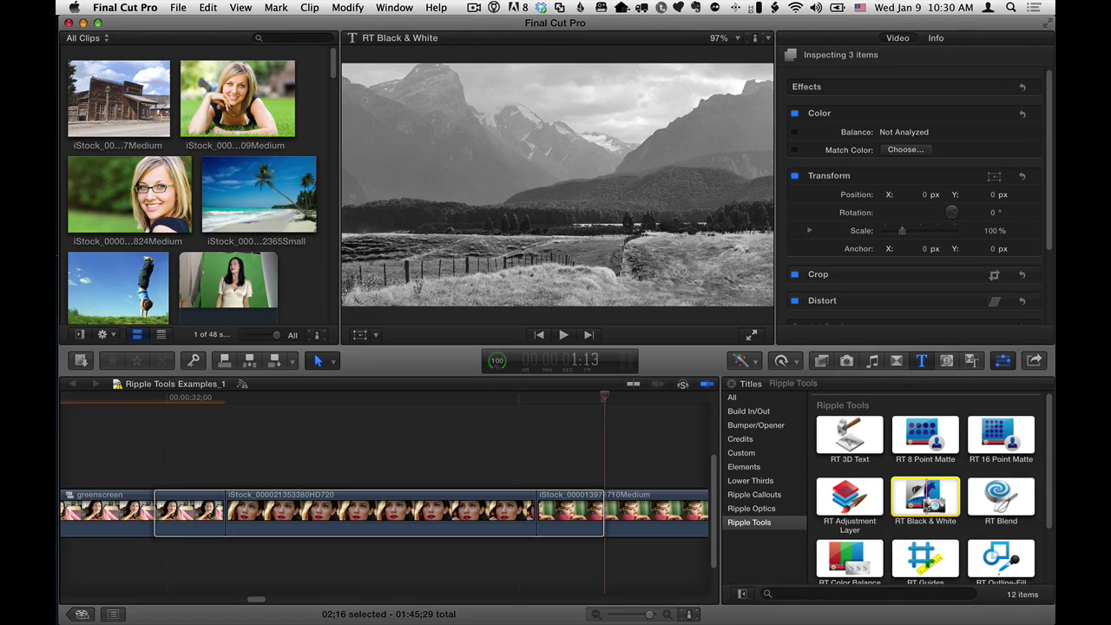
key("q")
left_click(386, 397)
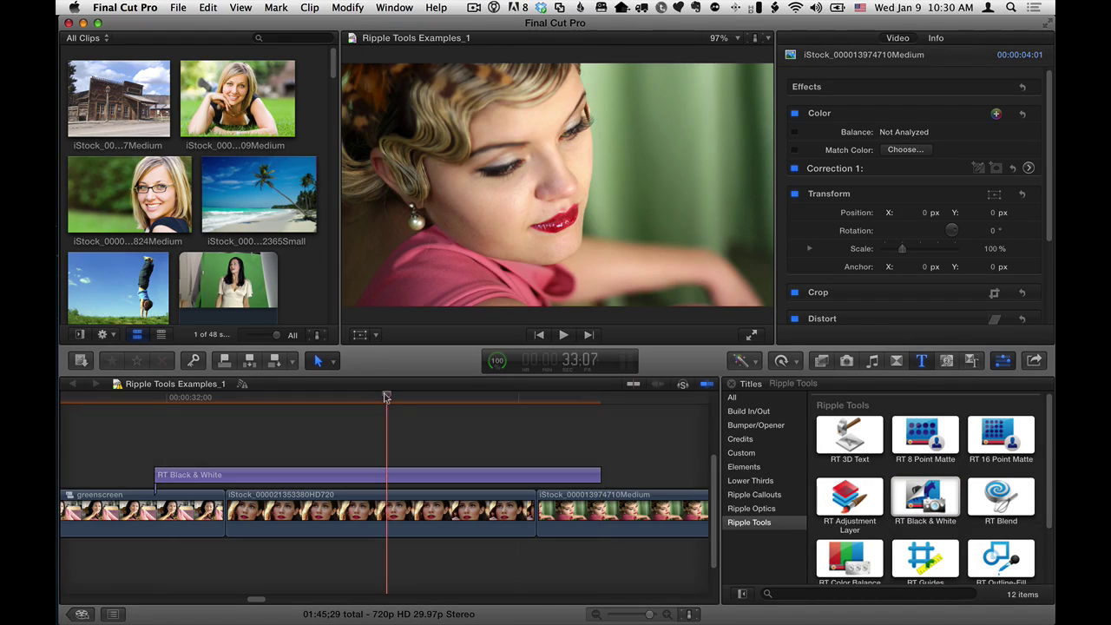
mouse_move(386, 396)
left_mouse_down()
mouse_move(224, 397)
mouse_move(500, 399)
mouse_move(558, 413)
mouse_move(385, 412)
left_mouse_up()
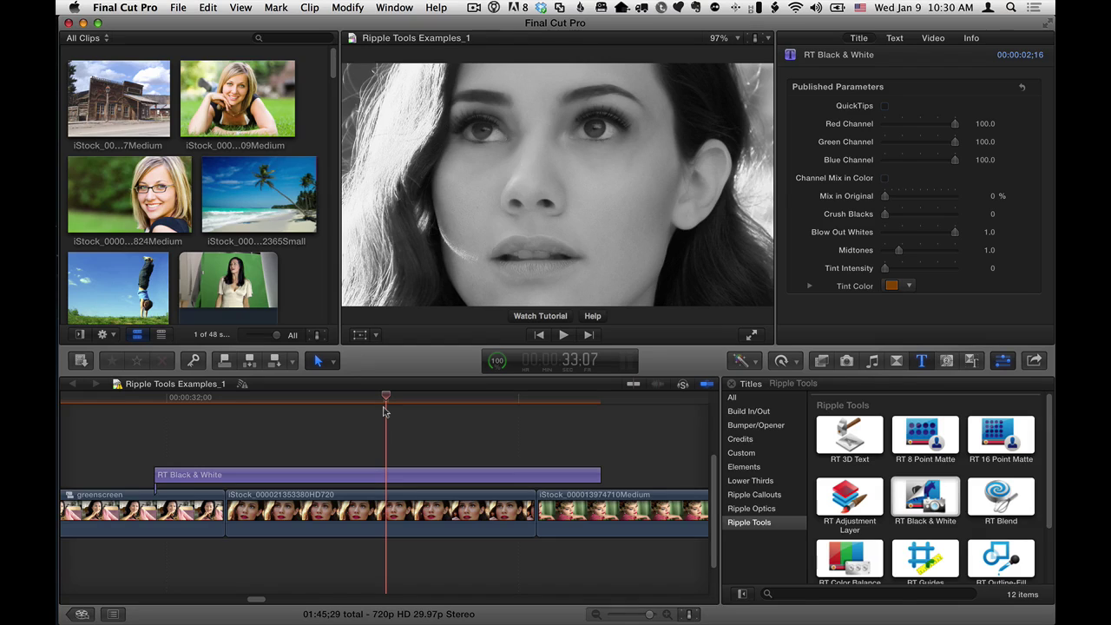
Step: Disable the RT Black & White title and test Correction 1's global saturation on the middle iStock clip
left_click(370, 479)
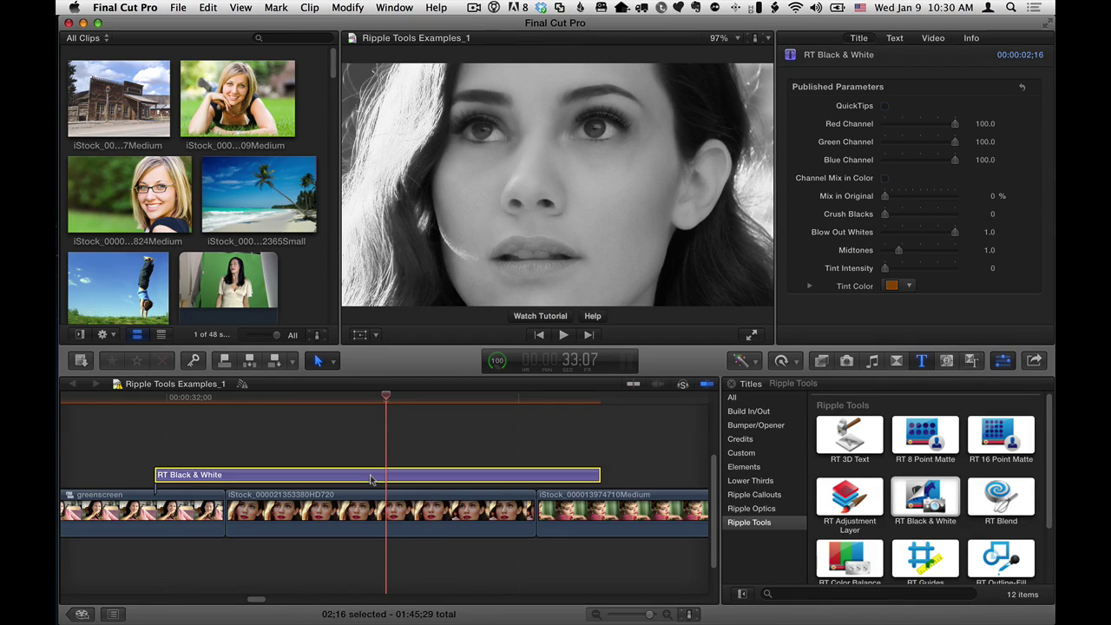
key("v")
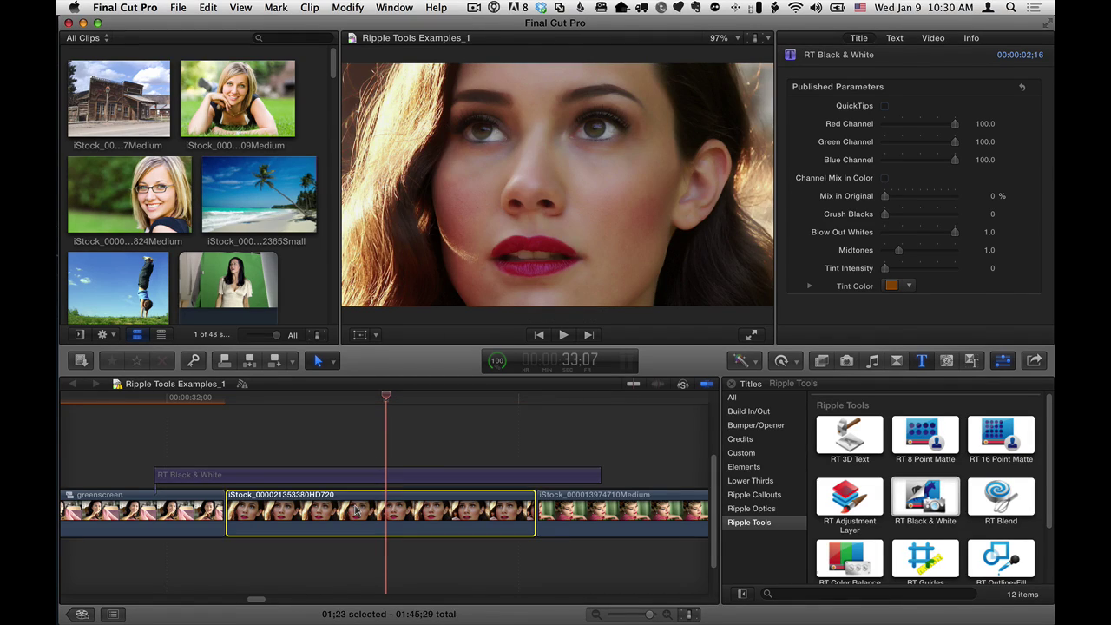
left_click(354, 513)
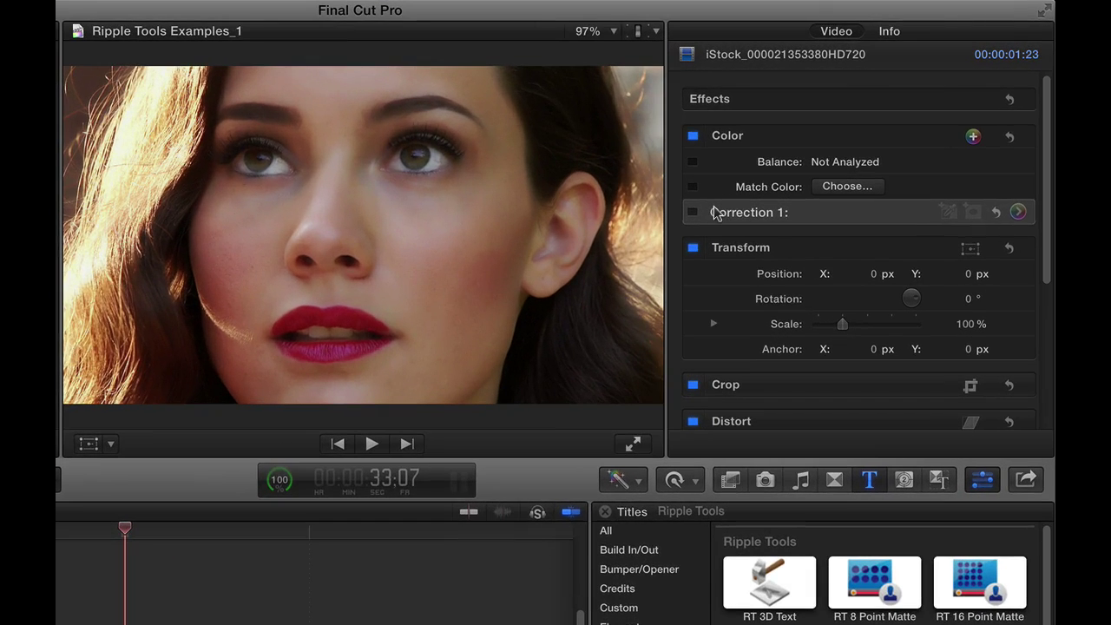
left_click(693, 212)
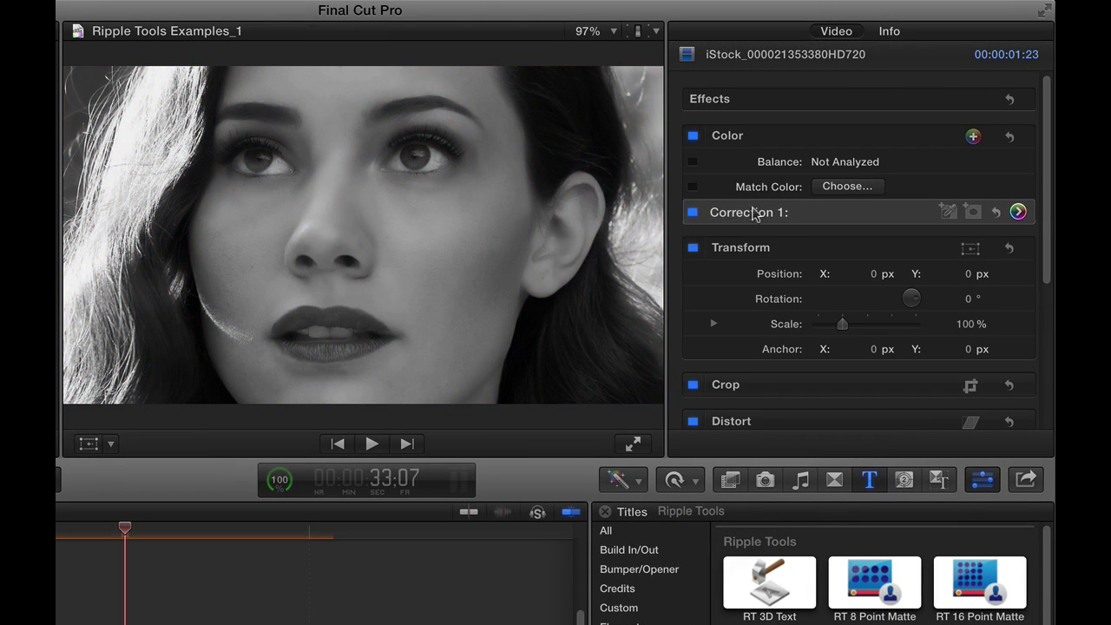
left_click(1019, 211)
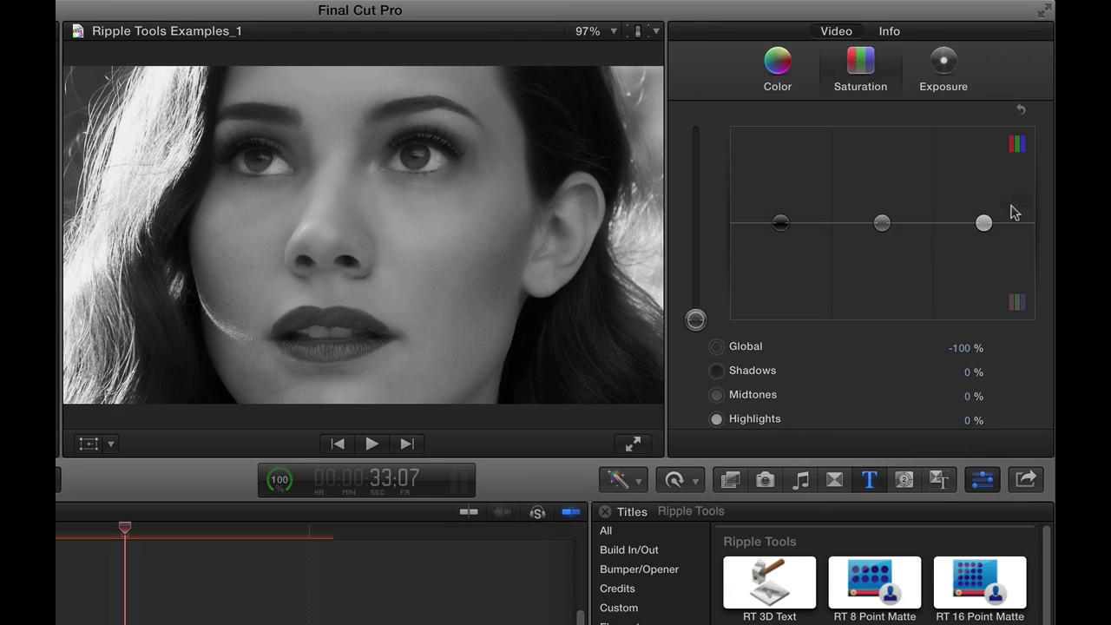
left_click_drag(695, 320, 706, 367)
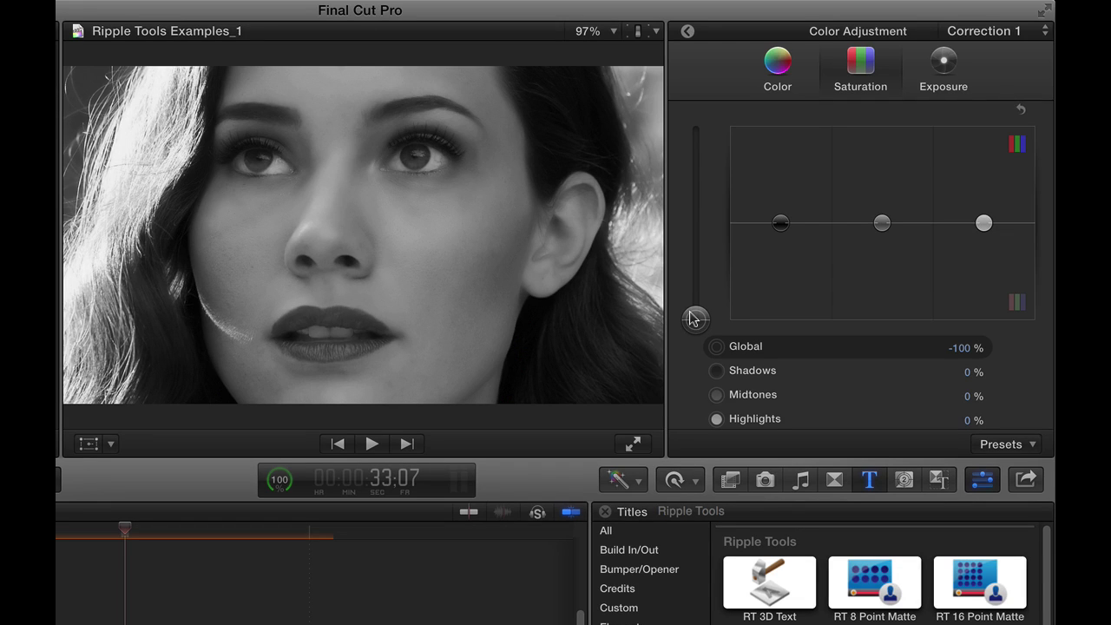
Step: Reset the iStock clip's global saturation to 0% and re-enable the RT Black & White title
left_click(1020, 109)
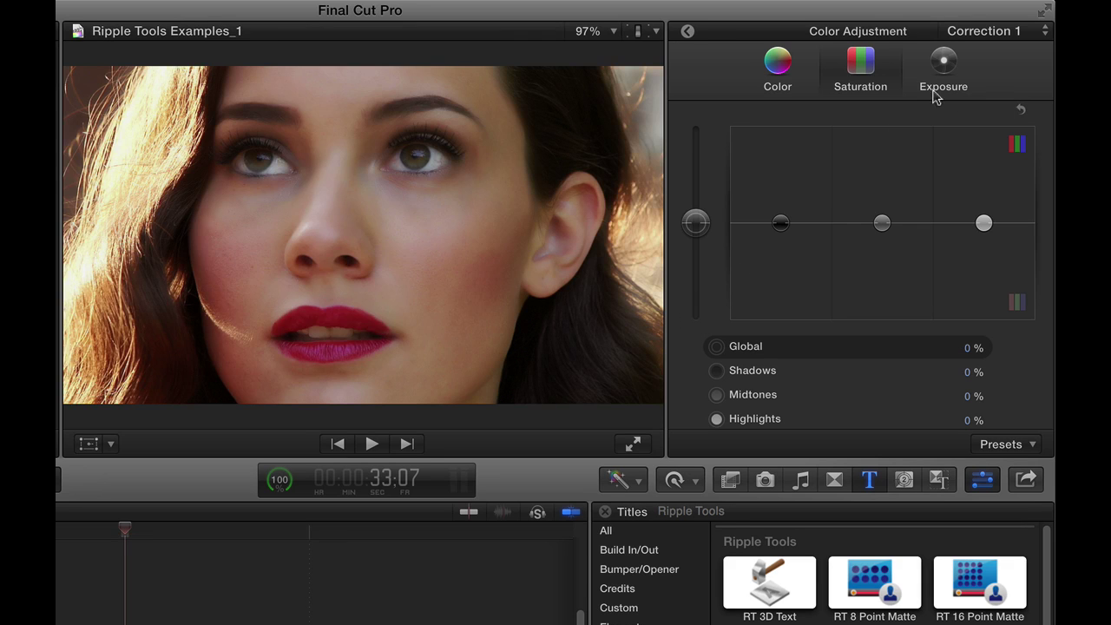
left_click(687, 32)
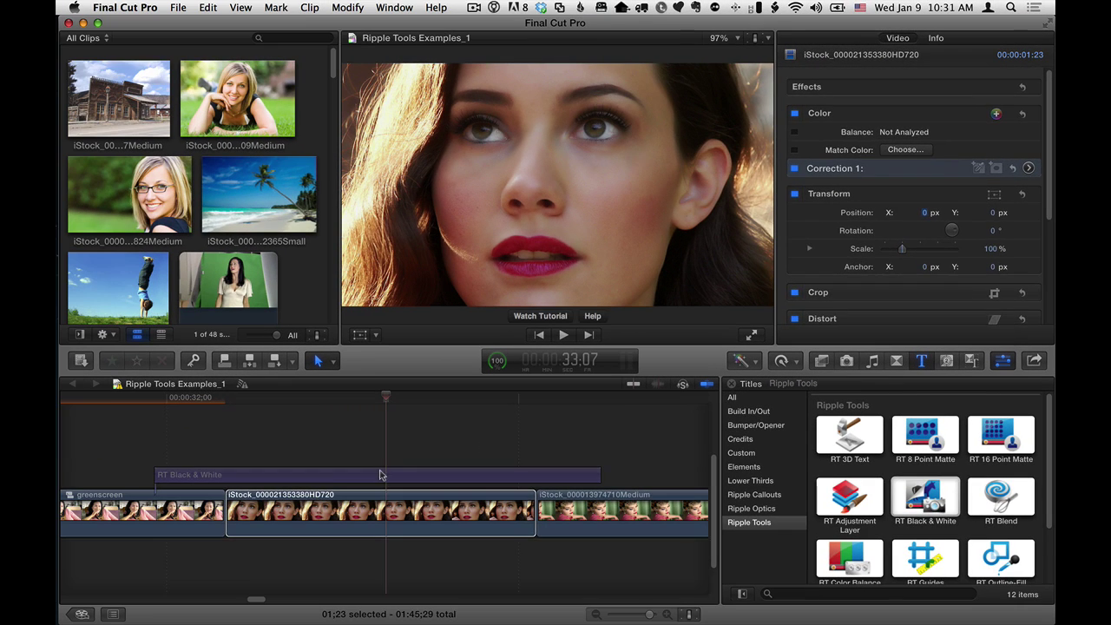
left_click(380, 475)
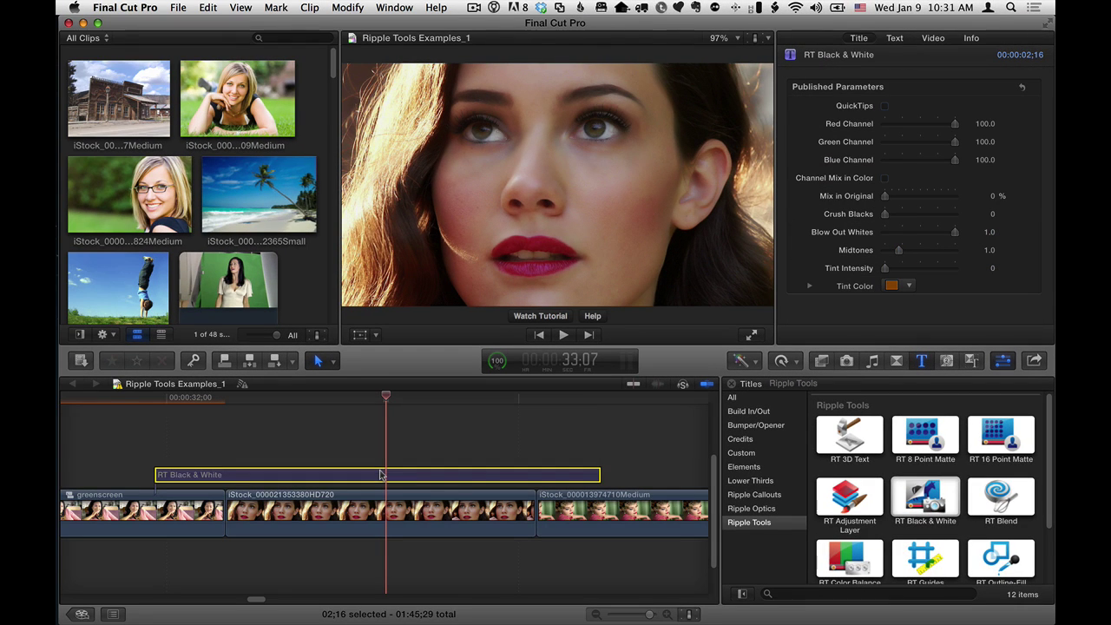
key("v")
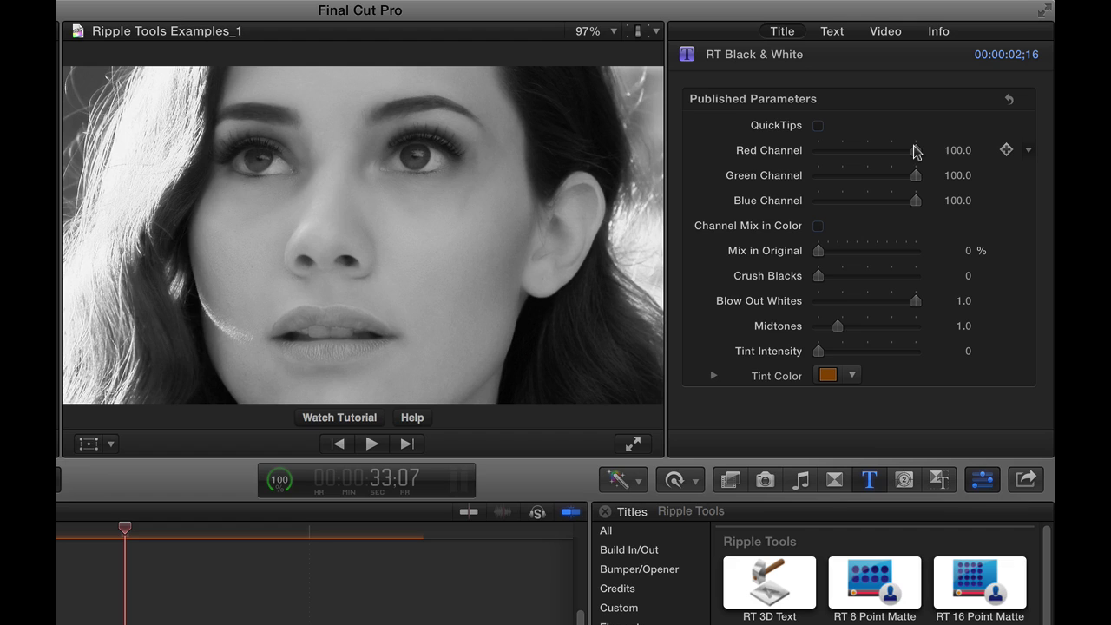
Step: Mix the RT Black & White channels to Red 100, Green 0 and Blue 0
left_click_drag(916, 151, 761, 160)
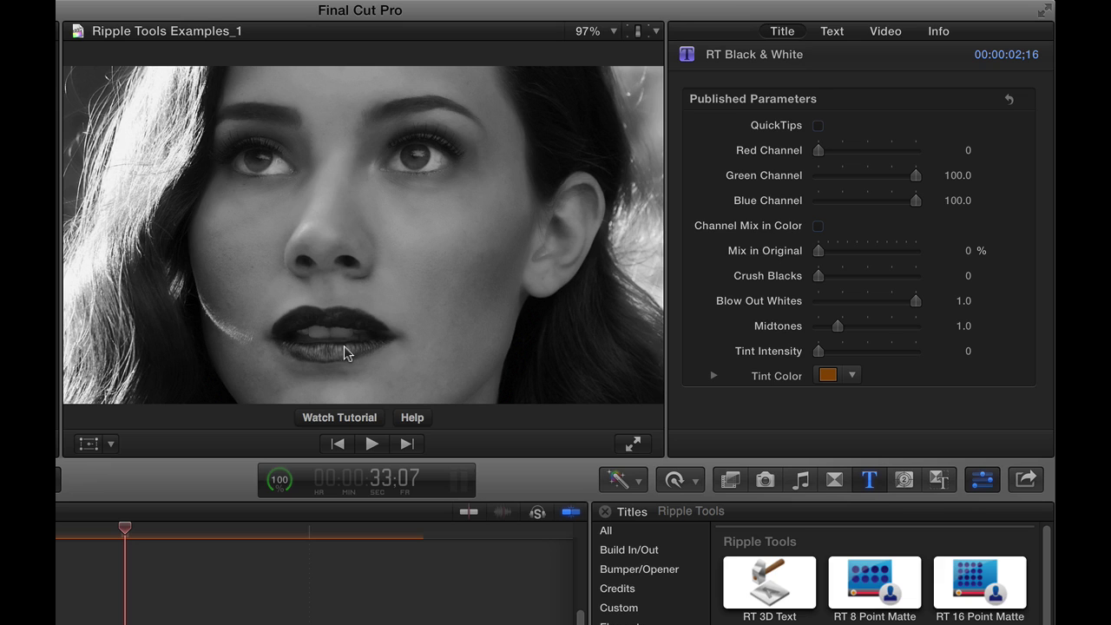
left_click_drag(821, 153, 789, 158)
mouse_move(819, 151)
left_mouse_down()
mouse_move(886, 153)
mouse_move(803, 154)
left_mouse_up()
left_click_drag(818, 151, 807, 184)
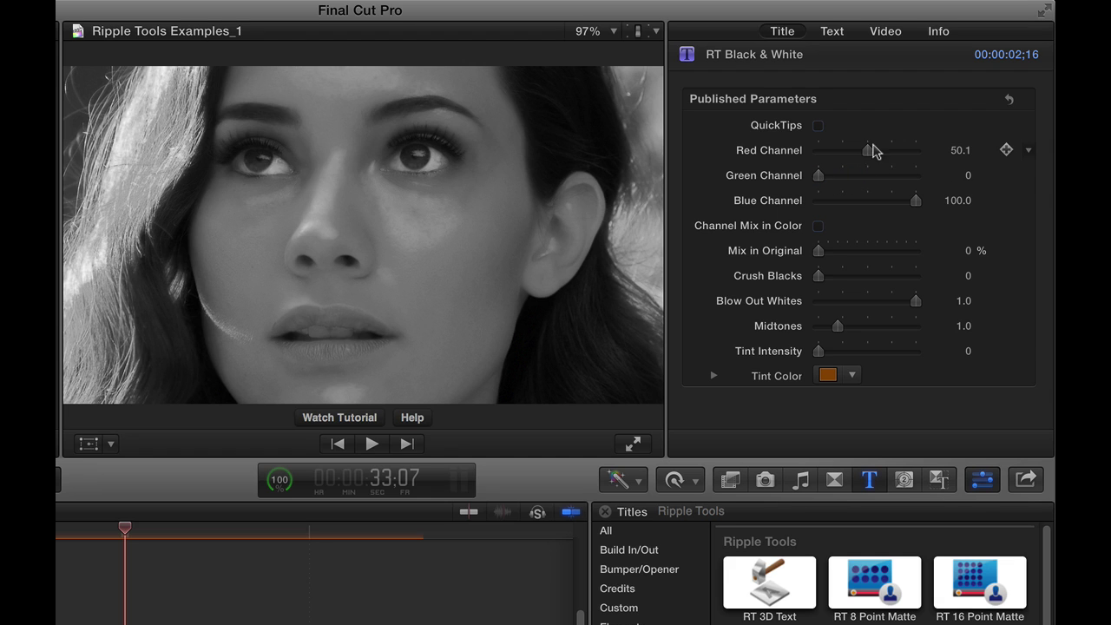
left_click_drag(874, 151, 938, 153)
mouse_move(819, 179)
left_mouse_down()
mouse_move(918, 173)
mouse_move(800, 187)
left_mouse_up()
mouse_move(918, 149)
left_mouse_down()
mouse_move(856, 151)
mouse_move(922, 151)
left_mouse_up()
left_click_drag(915, 199, 814, 179)
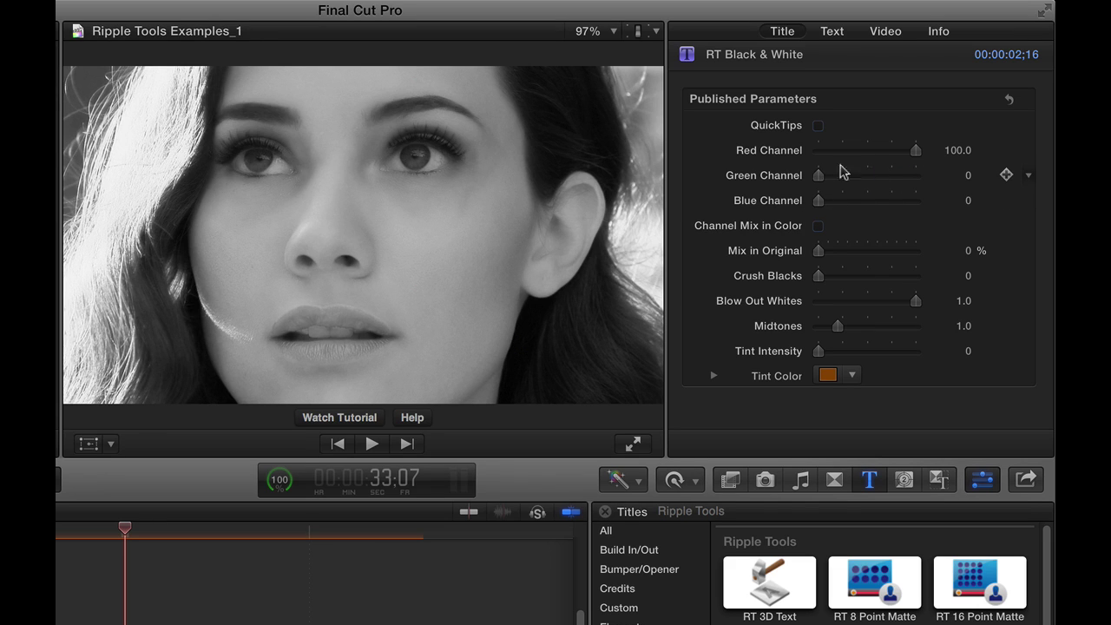
Step: Compare isolated Red, Green and Blue channels, briefly showing the channel mix in colour
left_click_drag(883, 150, 799, 153)
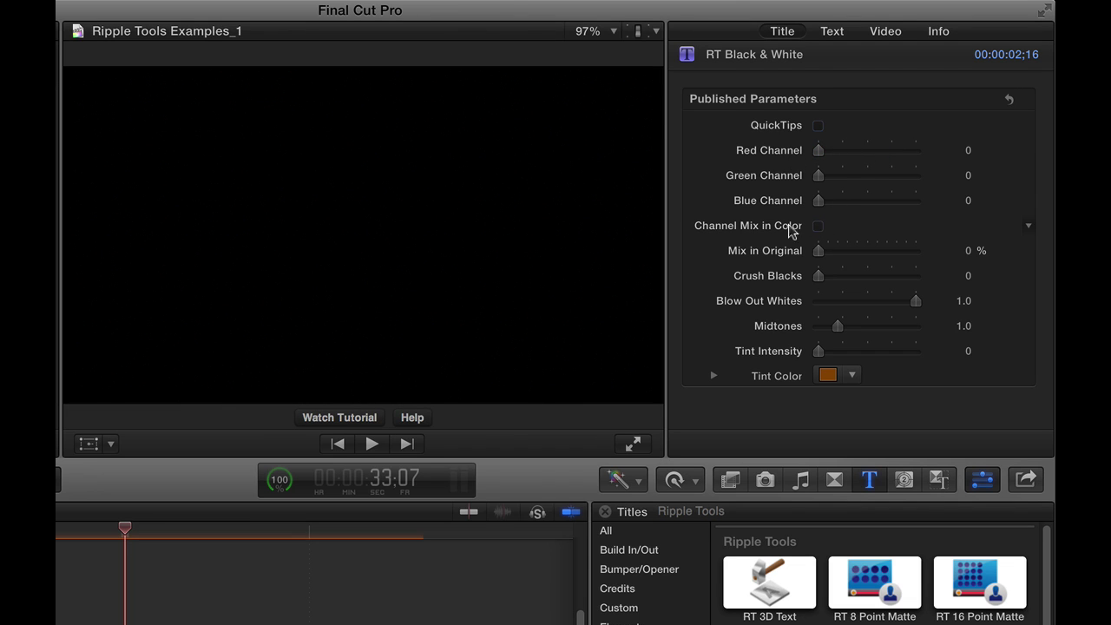
left_click(818, 152)
left_click_drag(819, 152, 937, 148)
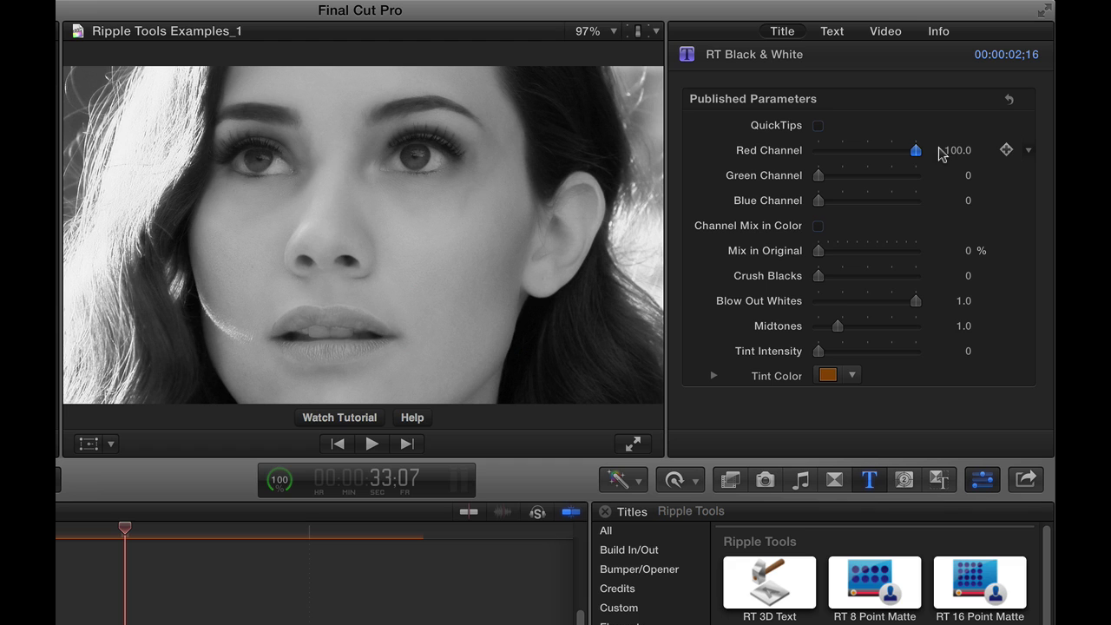
left_click(818, 226)
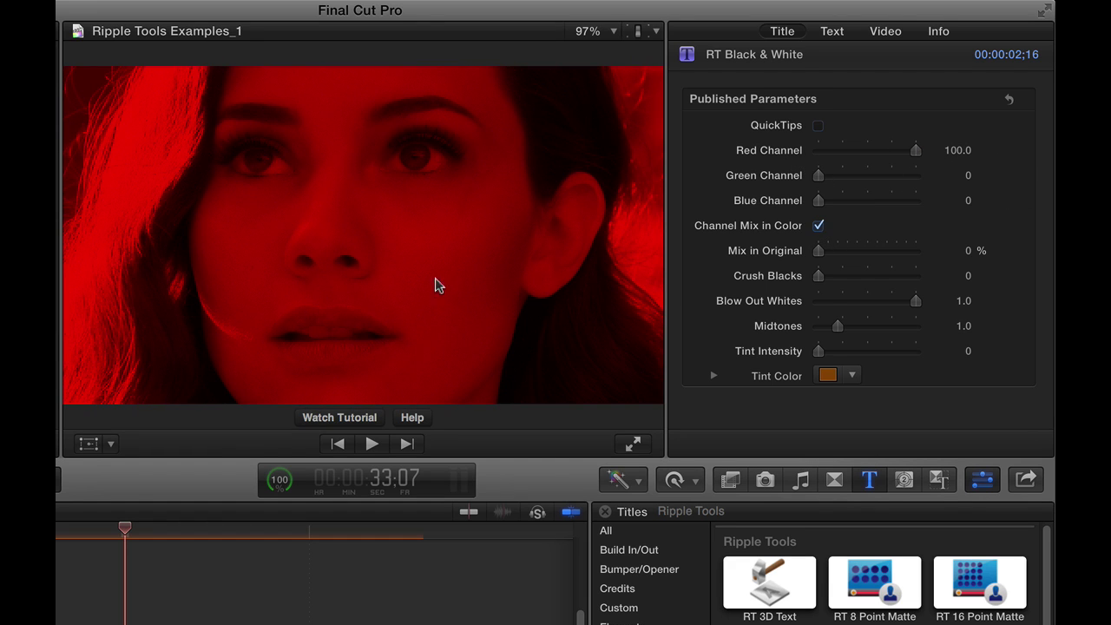
left_click_drag(860, 149, 944, 174)
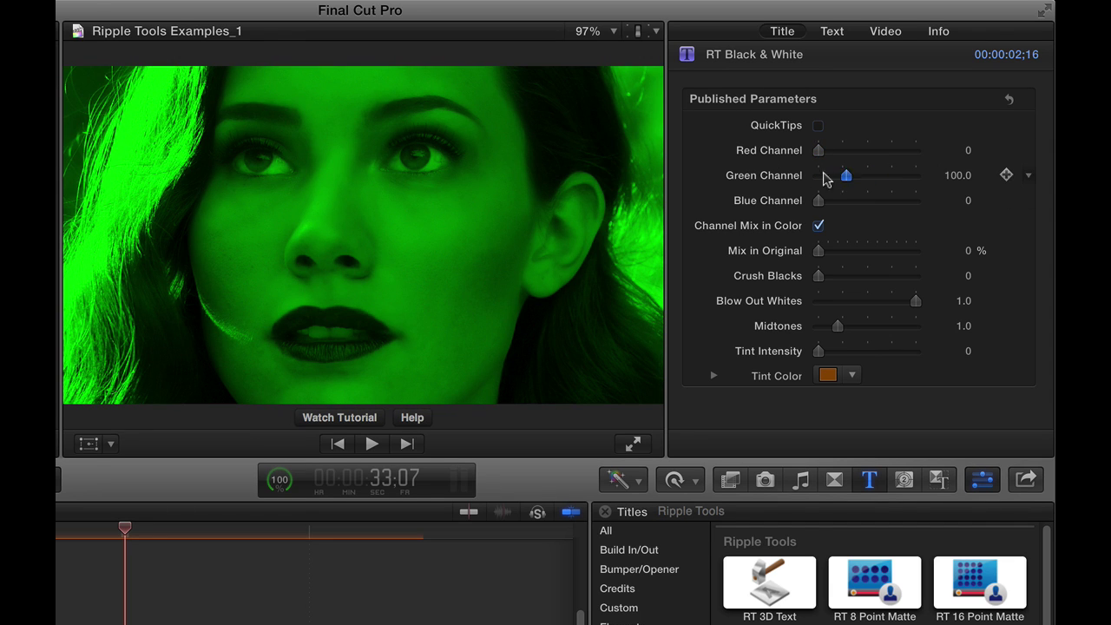
left_click_drag(825, 178, 915, 200)
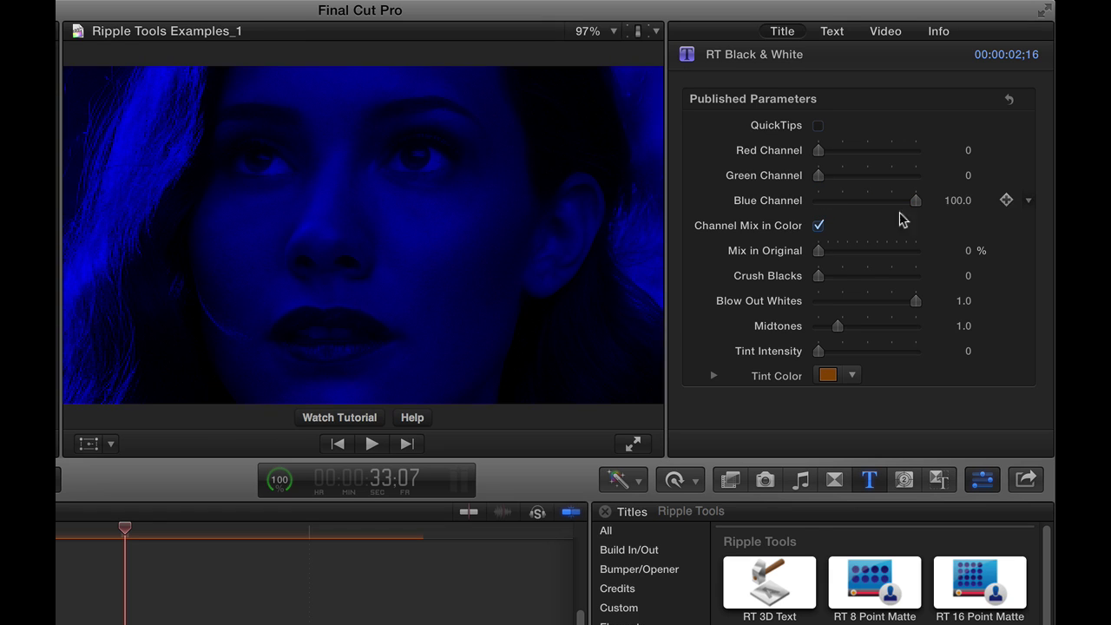
left_click(818, 225)
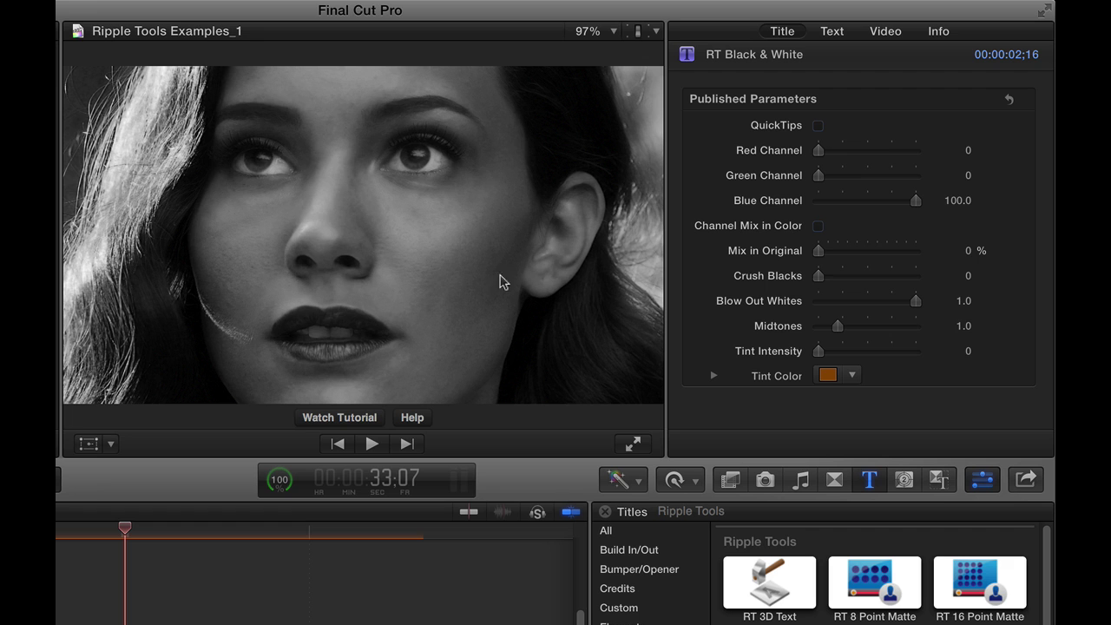
Step: Settle the channel mix at Red 0, Green 100 and Blue 100
left_click_drag(820, 175, 892, 150)
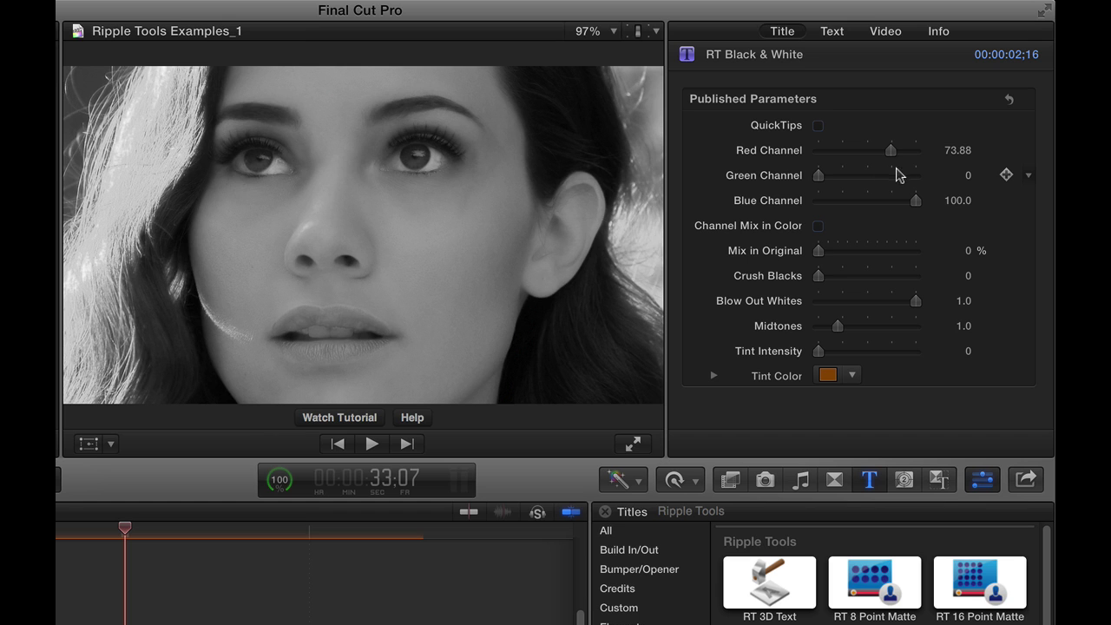
mouse_move(821, 177)
left_mouse_down()
mouse_move(851, 177)
mouse_move(822, 175)
left_mouse_up()
left_click_drag(891, 150, 842, 151)
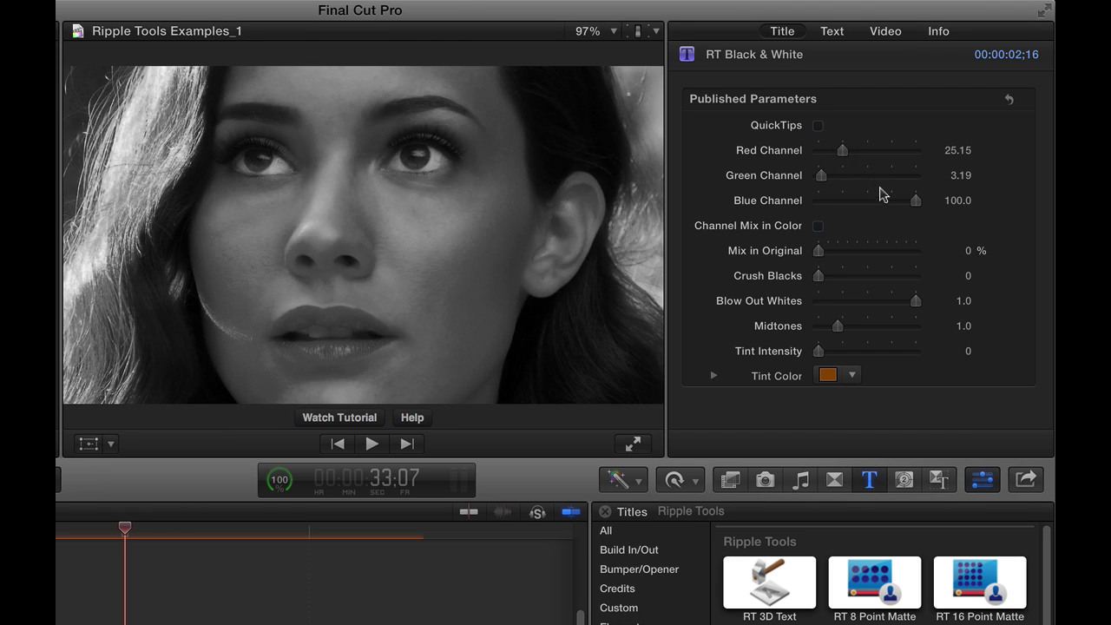
left_click_drag(915, 201, 816, 205)
left_click_drag(839, 151, 915, 149)
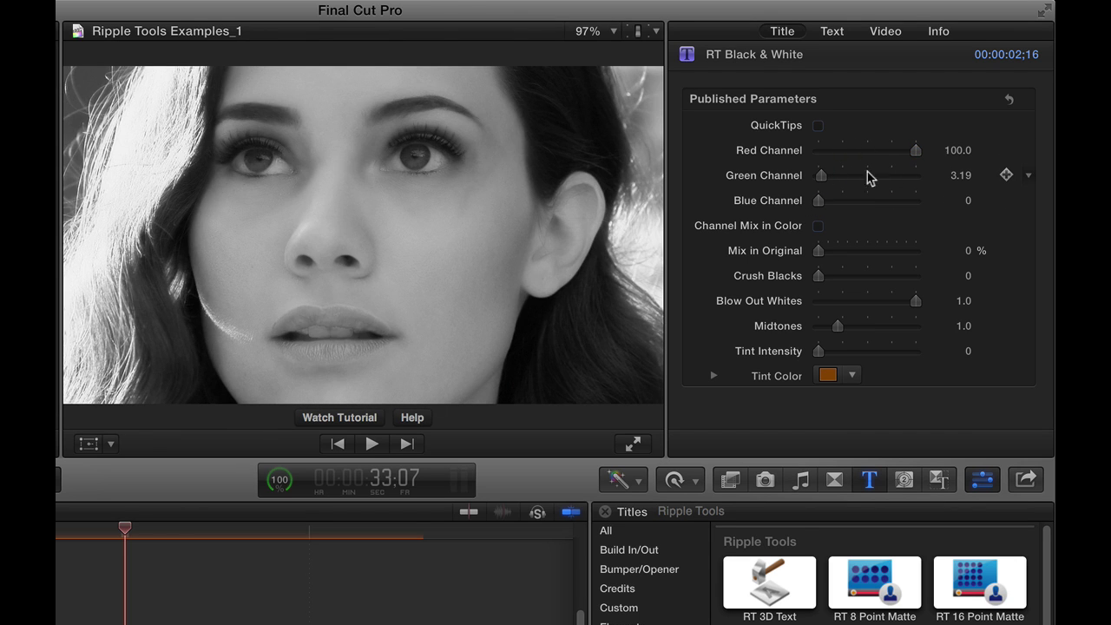
left_click_drag(822, 177, 932, 179)
left_click_drag(833, 209, 933, 201)
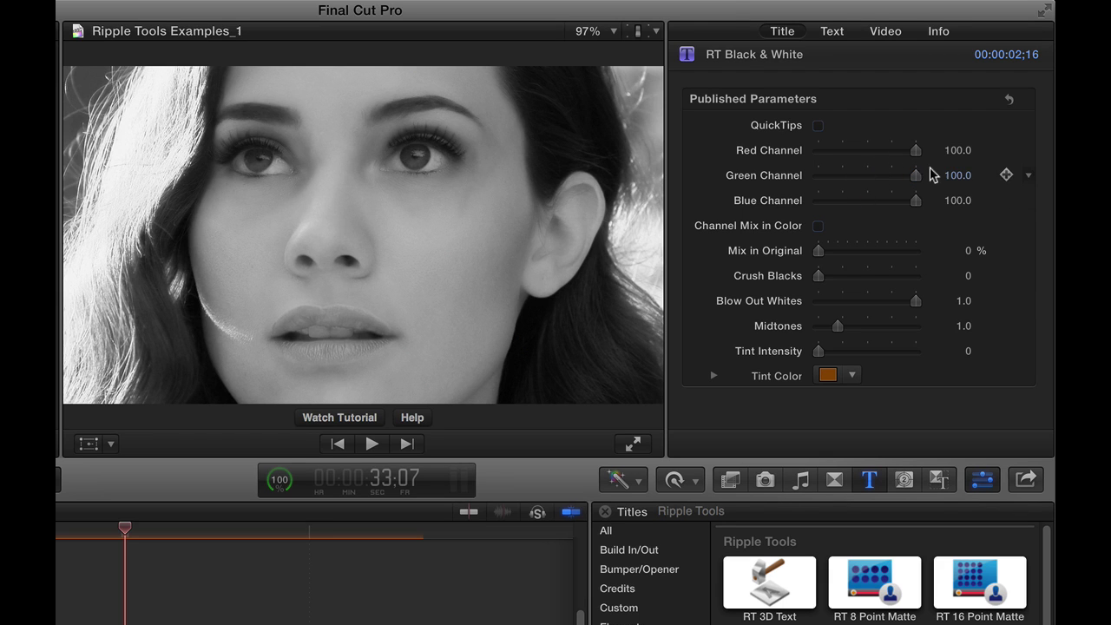
left_click(908, 152)
left_click_drag(908, 152, 817, 164)
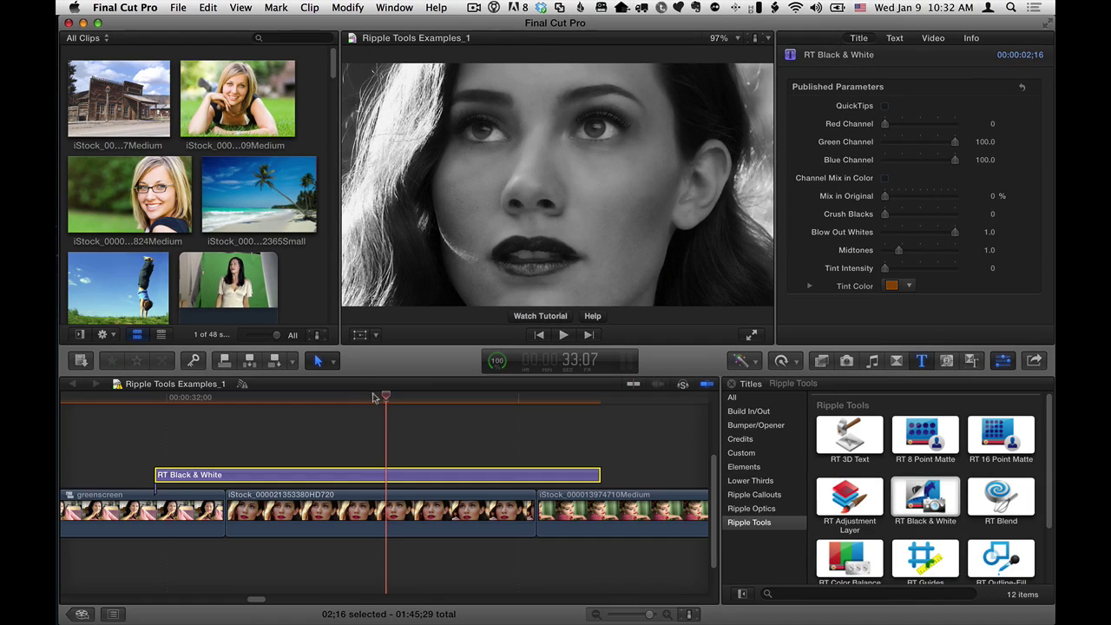
Step: On the earphones shot, tune the channels to Red 18.02, Green 77.82, Blue 100
left_click_drag(372, 397, 194, 415)
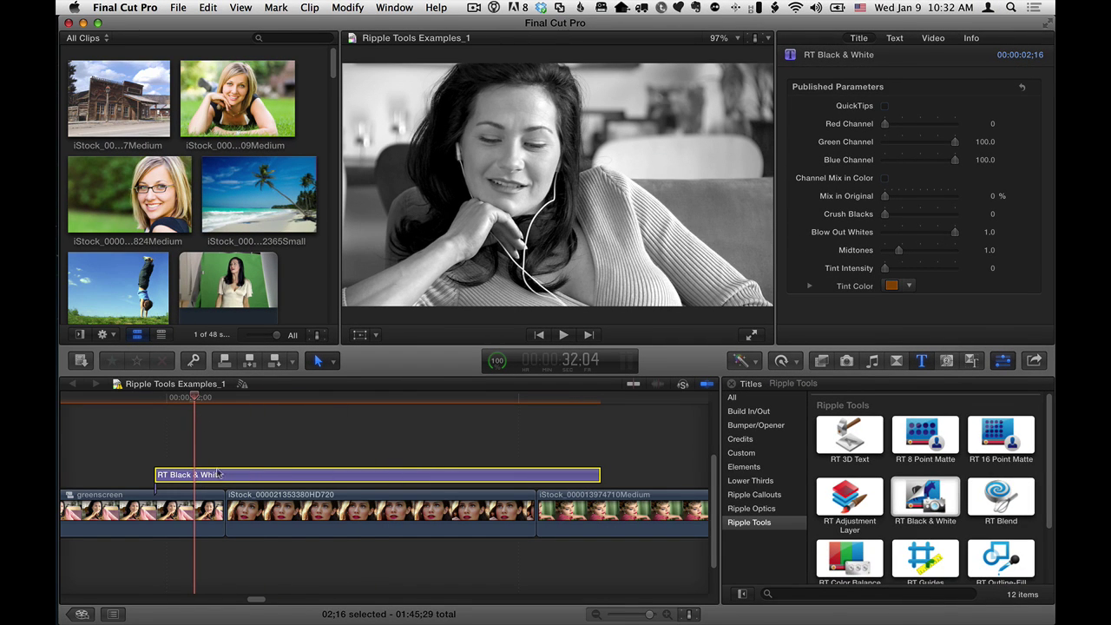
left_click_drag(884, 124, 995, 126)
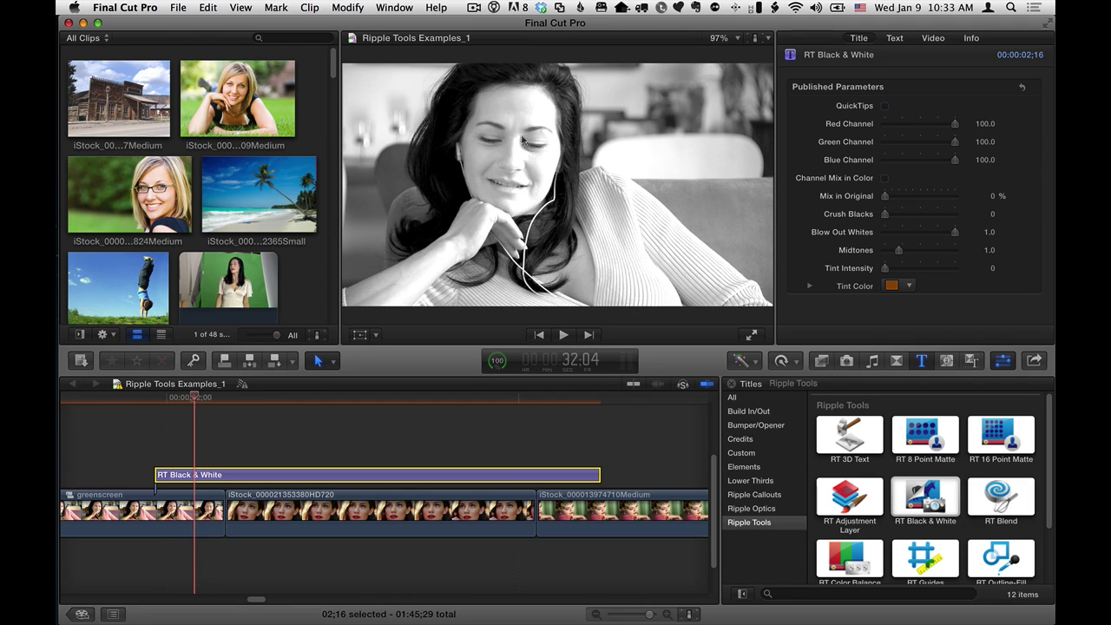
left_click_drag(881, 141, 938, 143)
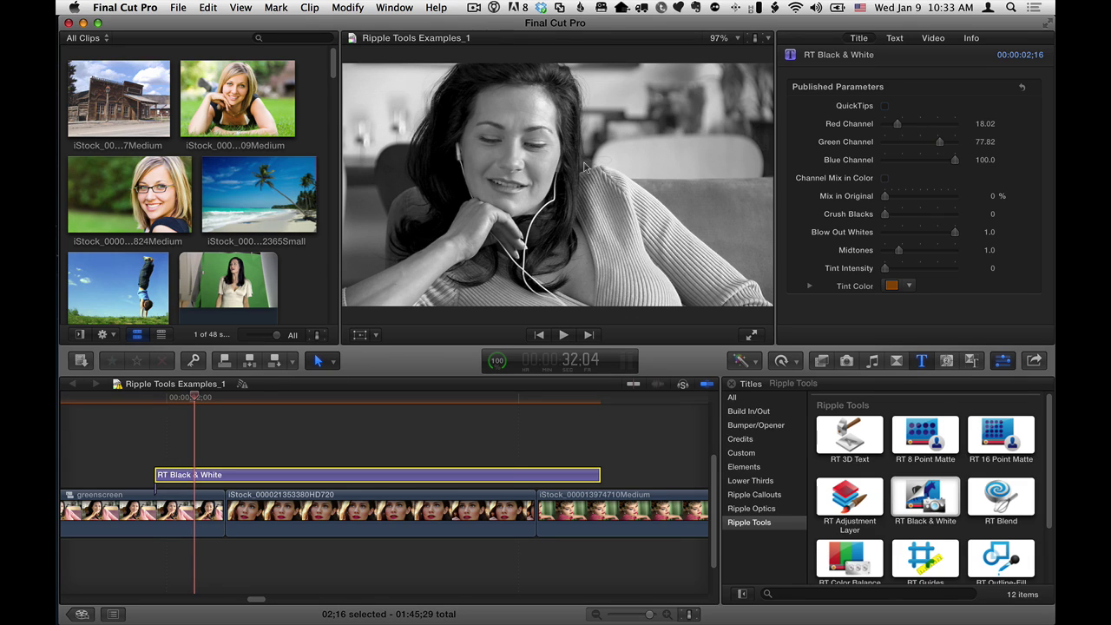
Step: On the third clip, dial the channel sliders to Red 0, Green 100 and Blue 40.49
left_click(521, 397)
left_click_drag(531, 398, 582, 399)
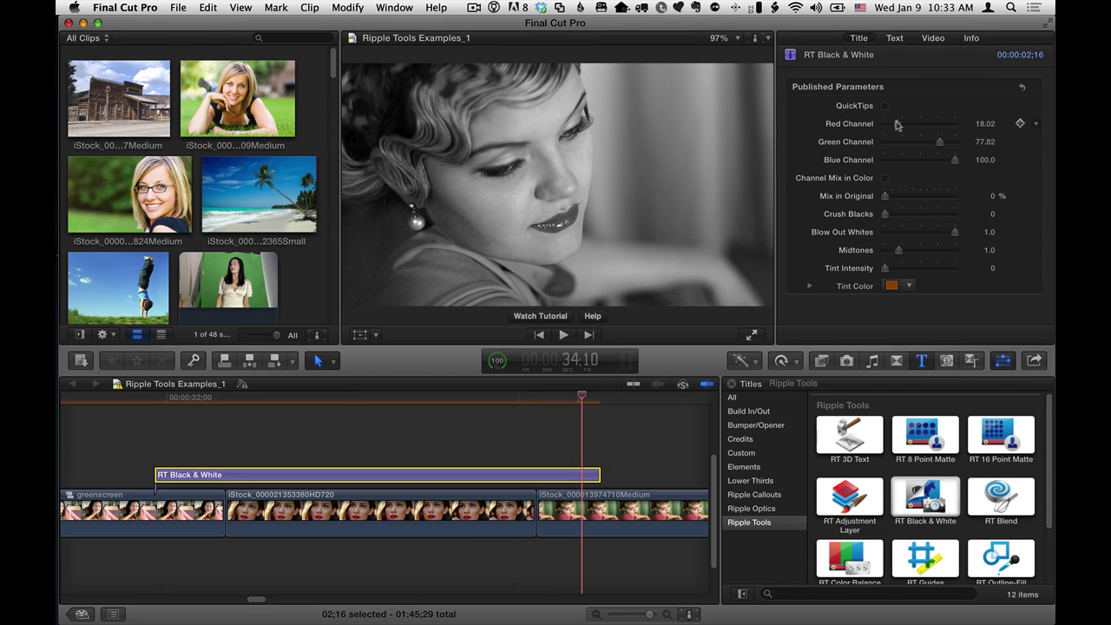
left_click_drag(899, 124, 1005, 125)
left_click_drag(899, 174, 964, 181)
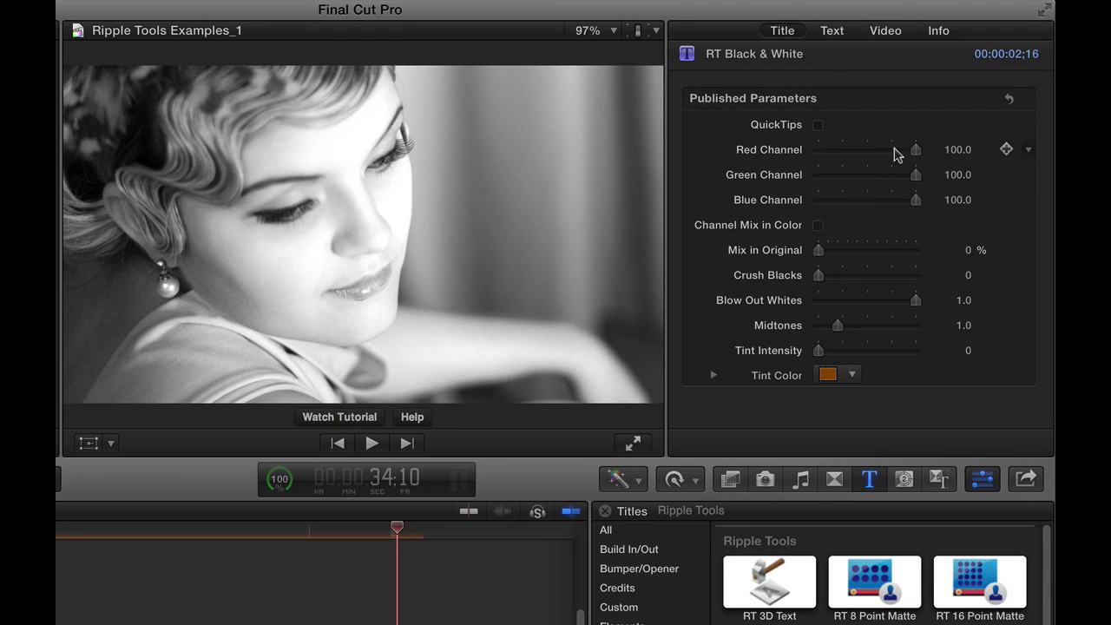
left_click_drag(897, 150, 808, 154)
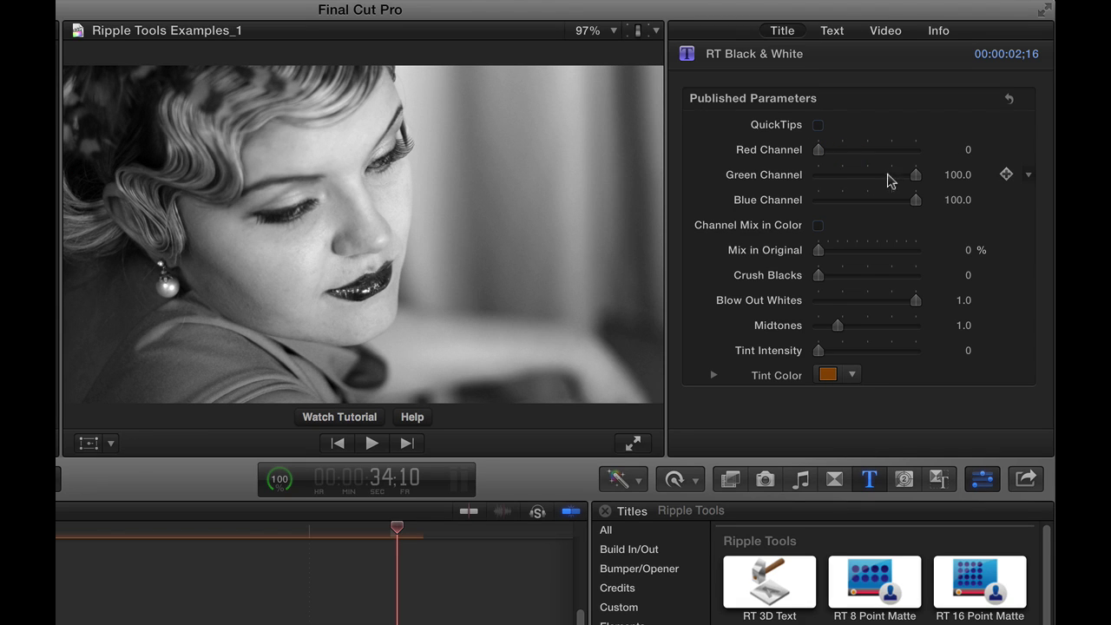
left_click_drag(888, 176, 812, 176)
left_click_drag(864, 202, 913, 196)
left_click_drag(819, 176, 903, 214)
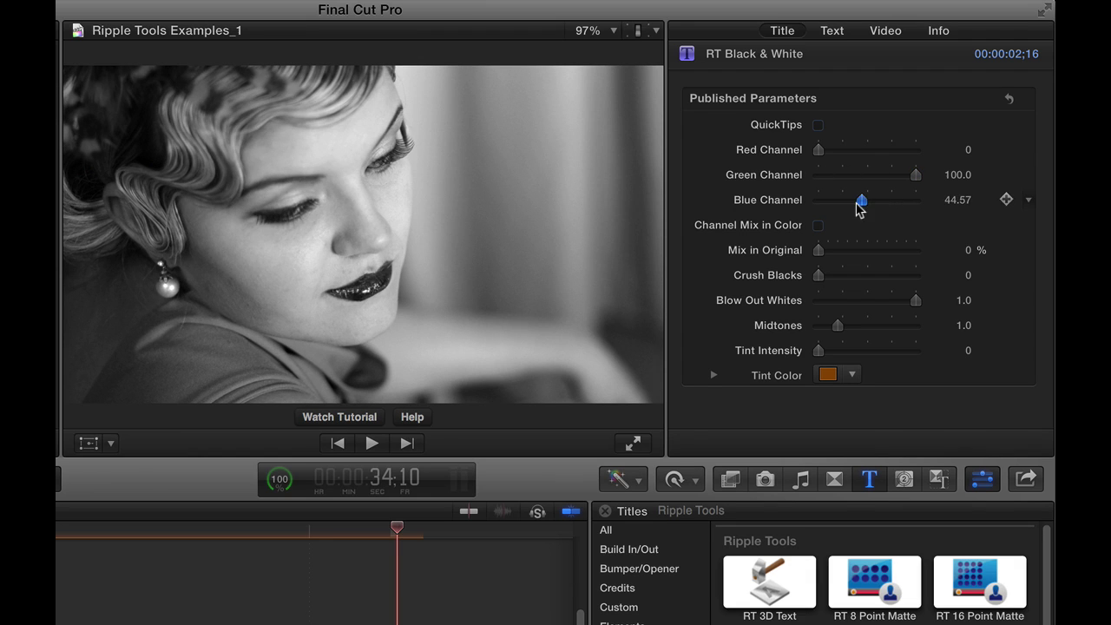
left_click_drag(857, 208, 855, 205)
mouse_move(817, 150)
left_mouse_down()
mouse_move(839, 151)
mouse_move(806, 153)
left_mouse_up()
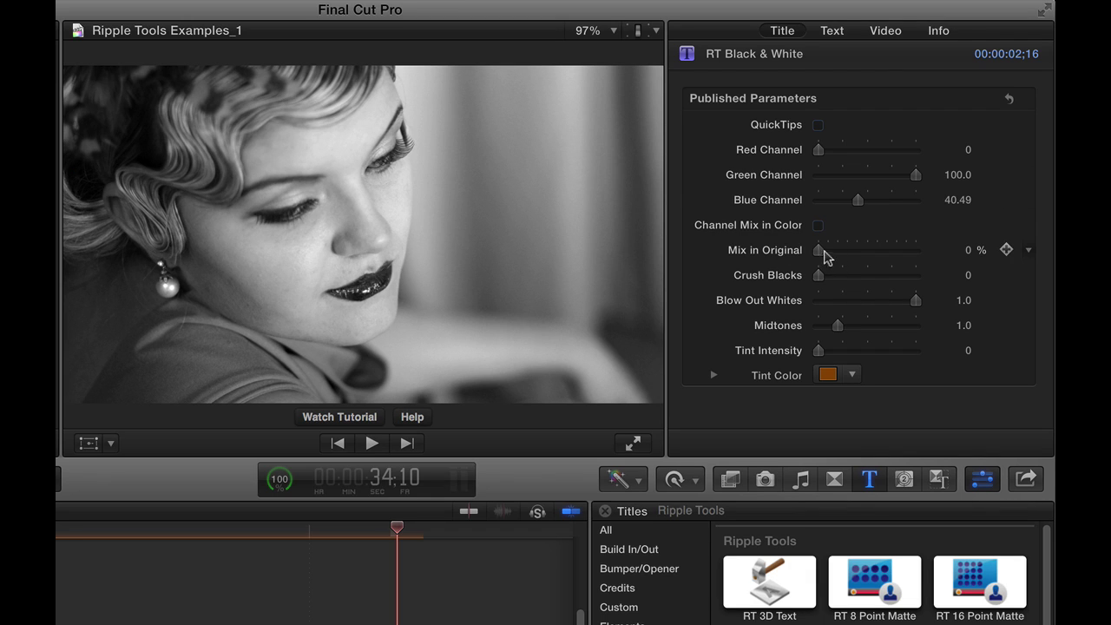
Step: Set Mix in Original to 10.21%, keeping the Red Channel at 0
left_click_drag(819, 252, 830, 252)
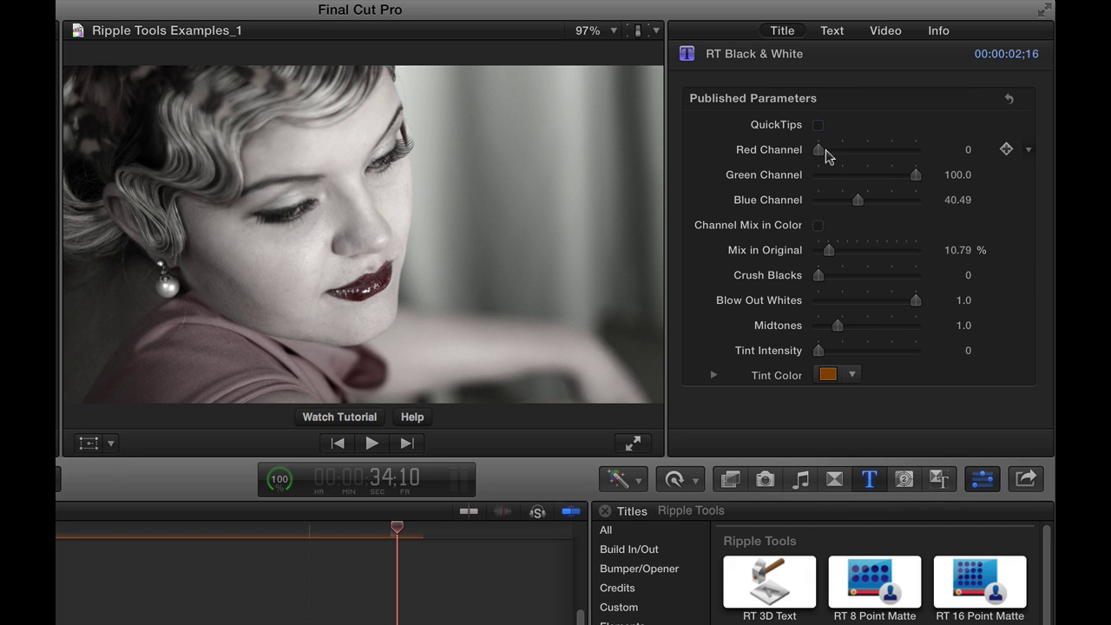
mouse_move(825, 151)
left_mouse_down()
mouse_move(898, 148)
mouse_move(819, 148)
left_mouse_up()
mouse_move(828, 252)
left_mouse_down()
mouse_move(923, 253)
mouse_move(829, 257)
left_mouse_up()
Step: Set Crush Blacks to 0.13 and Midtones to 1.48, returning Blow Out Whites to 1.0
left_click_drag(818, 276, 830, 276)
left_click_drag(916, 302, 900, 301)
left_click_drag(311, 542, 190, 528)
mouse_move(824, 276)
left_mouse_down()
mouse_move(814, 278)
mouse_move(839, 280)
mouse_move(820, 276)
left_mouse_up()
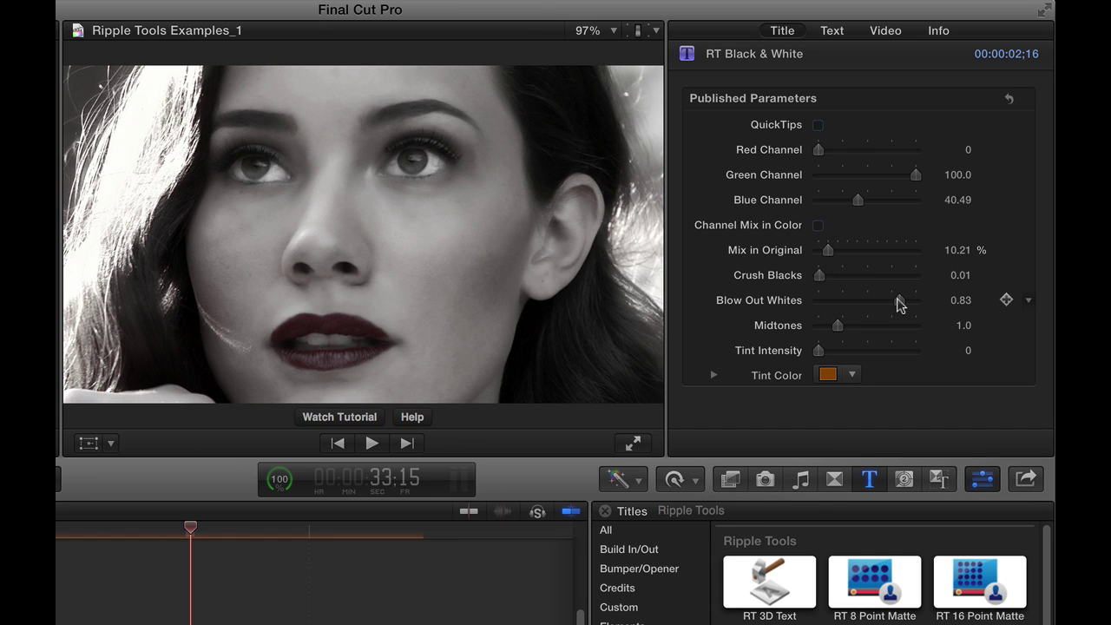
mouse_move(900, 301)
left_mouse_down()
mouse_move(873, 301)
mouse_move(882, 304)
mouse_move(843, 326)
mouse_move(899, 301)
left_mouse_up()
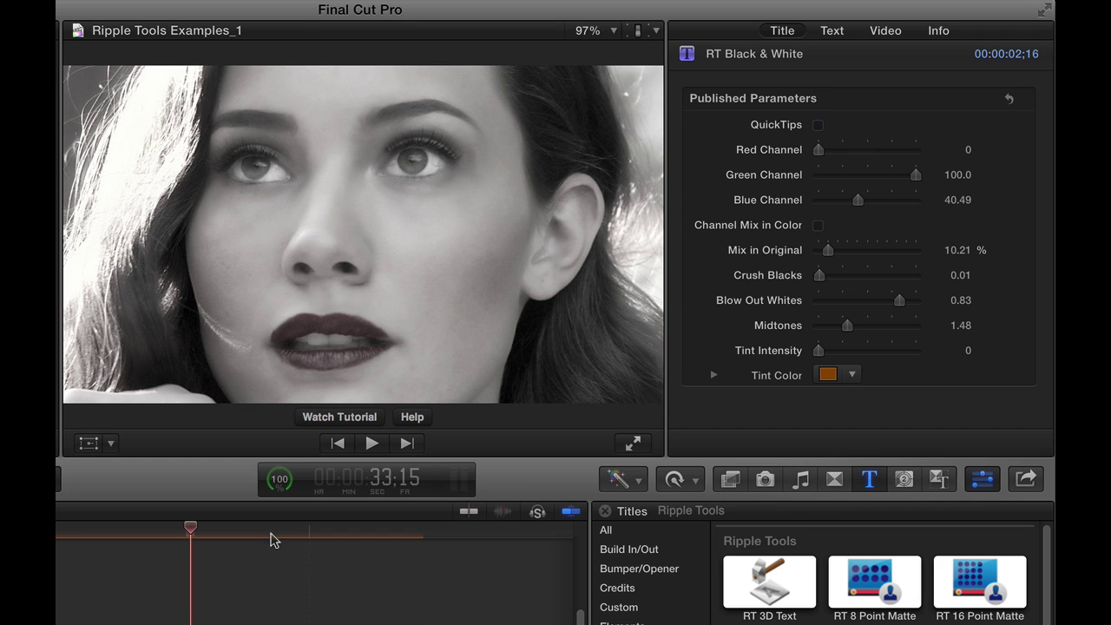
left_click_drag(274, 533, 382, 531)
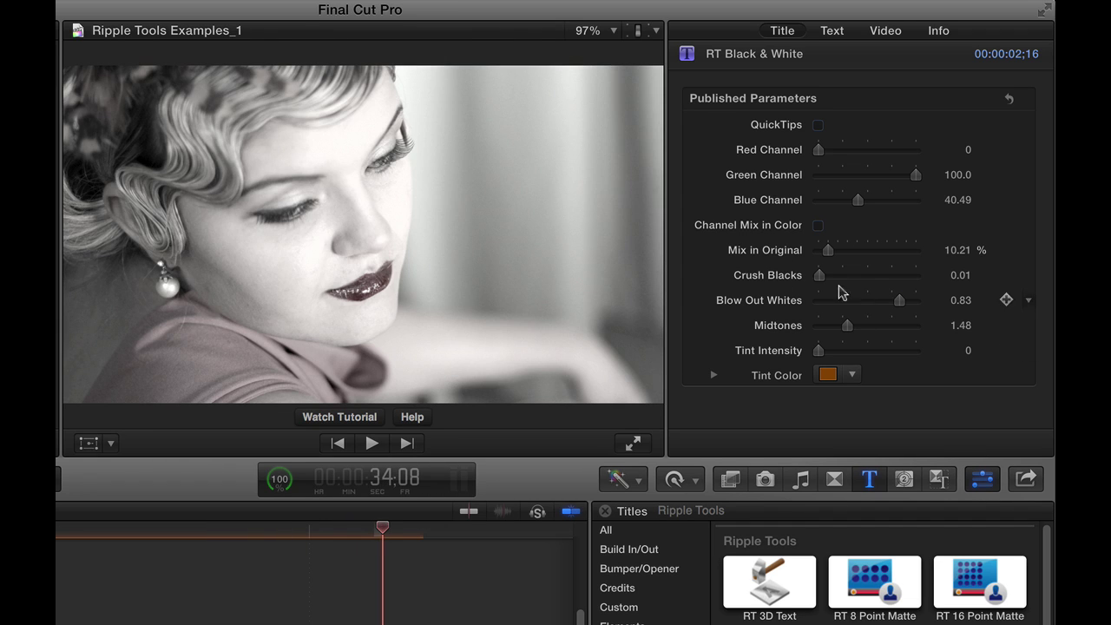
left_click_drag(901, 301, 924, 300)
left_click_drag(818, 275, 832, 276)
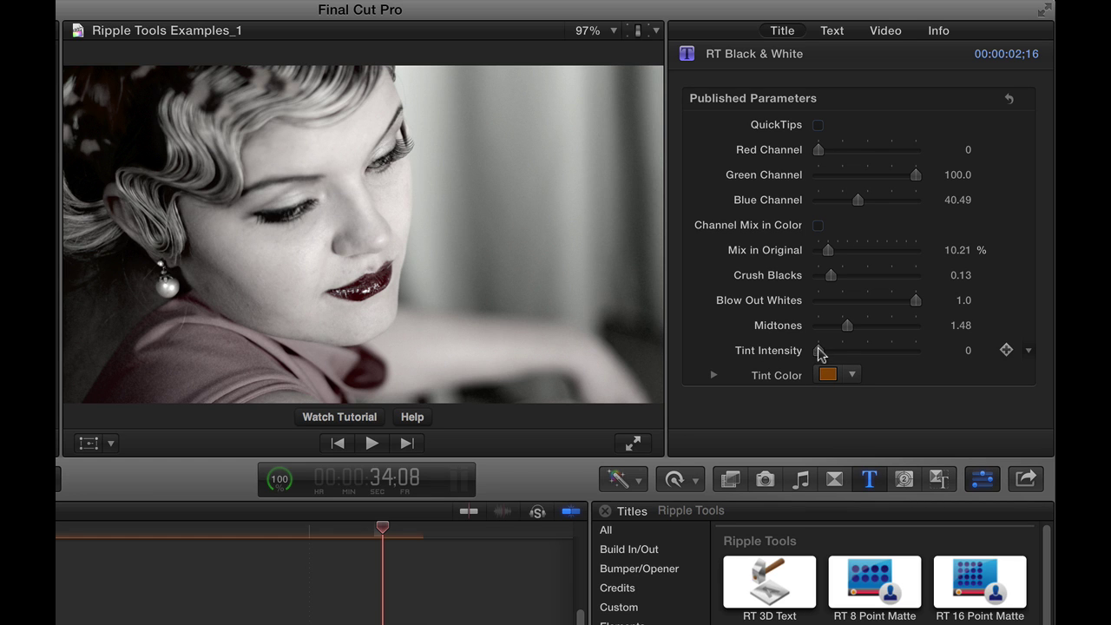
Step: Set Tint Intensity to 1.0 and Mix in Original to 0, and choose a grey-blue Tint Color
left_click_drag(819, 350, 952, 351)
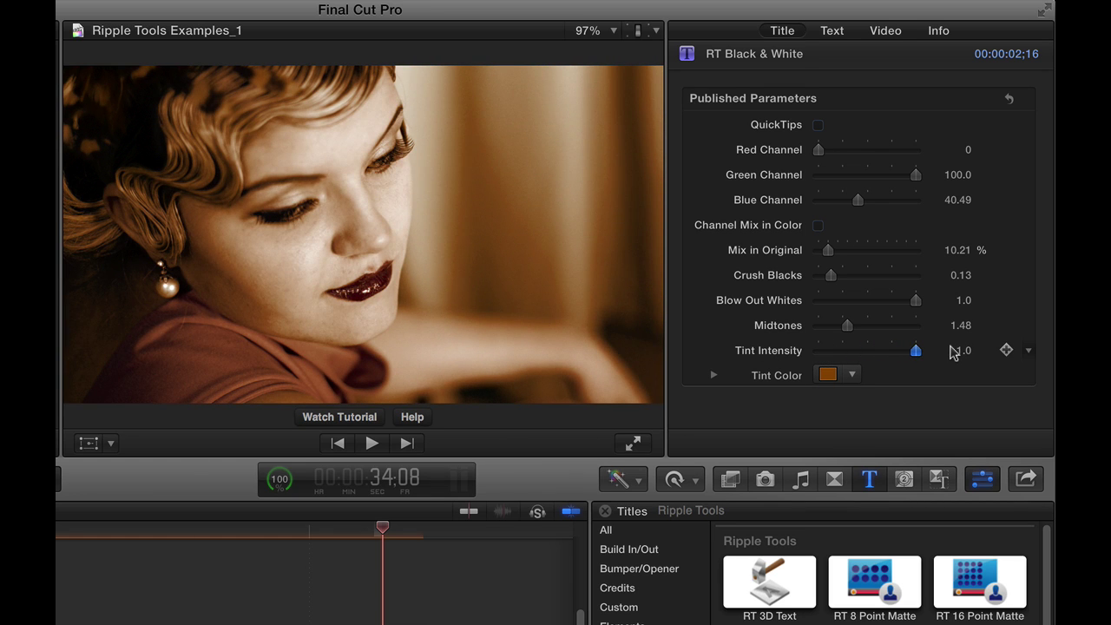
left_click_drag(829, 252, 781, 259)
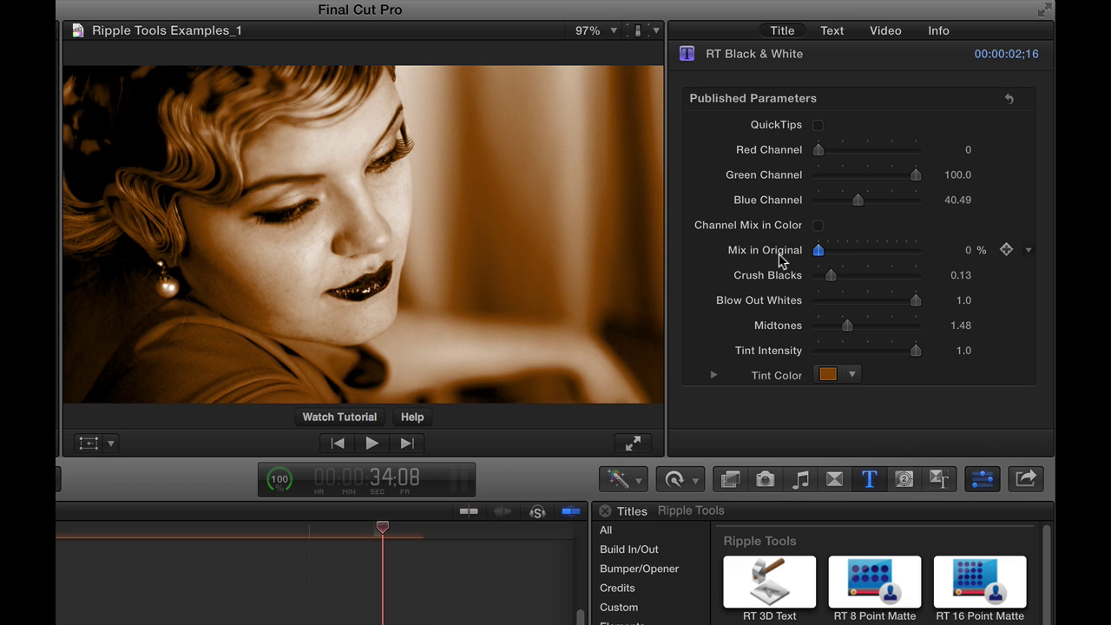
left_click(853, 375)
left_click_drag(898, 475, 918, 497)
left_click(828, 374)
left_click_drag(359, 194, 650, 121)
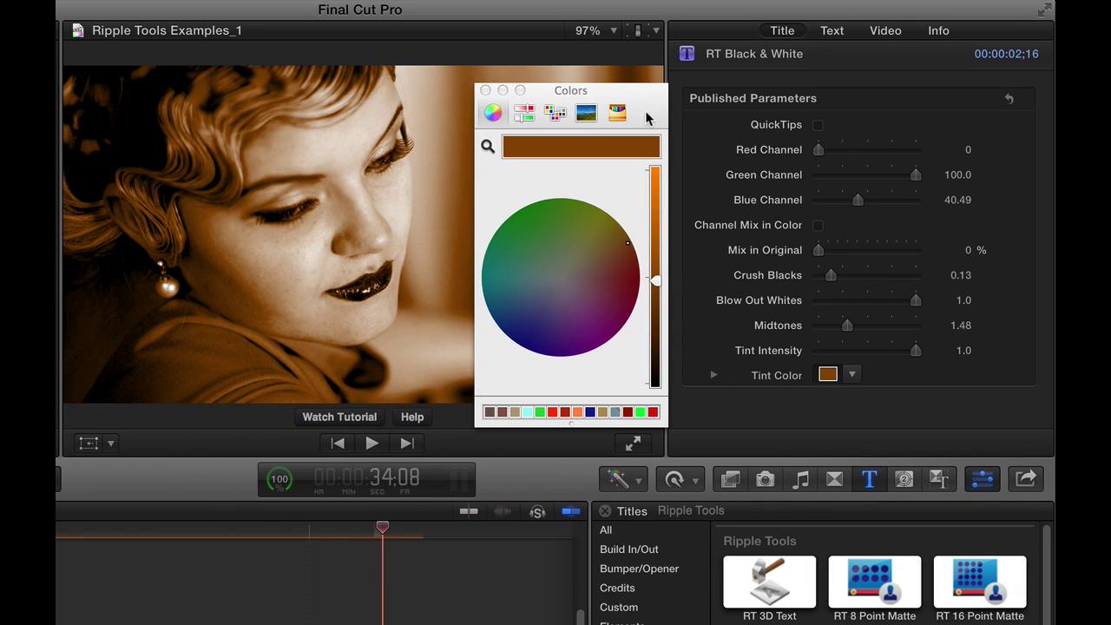
left_click(616, 412)
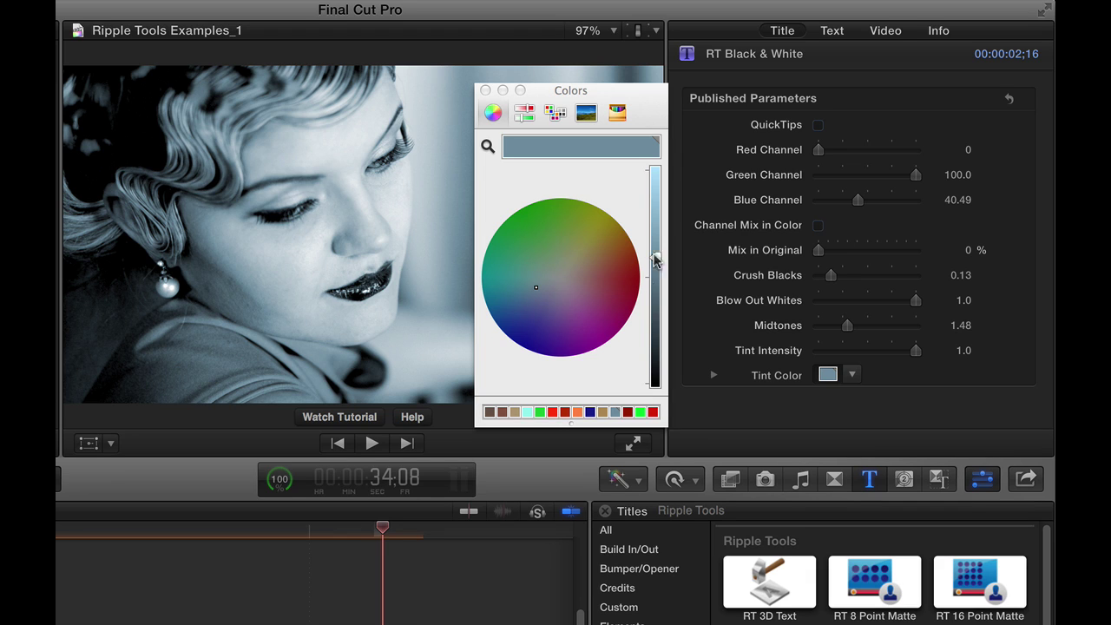
Step: Close the Colors window and raise Mix in Original to about 7.95%
left_click(485, 90)
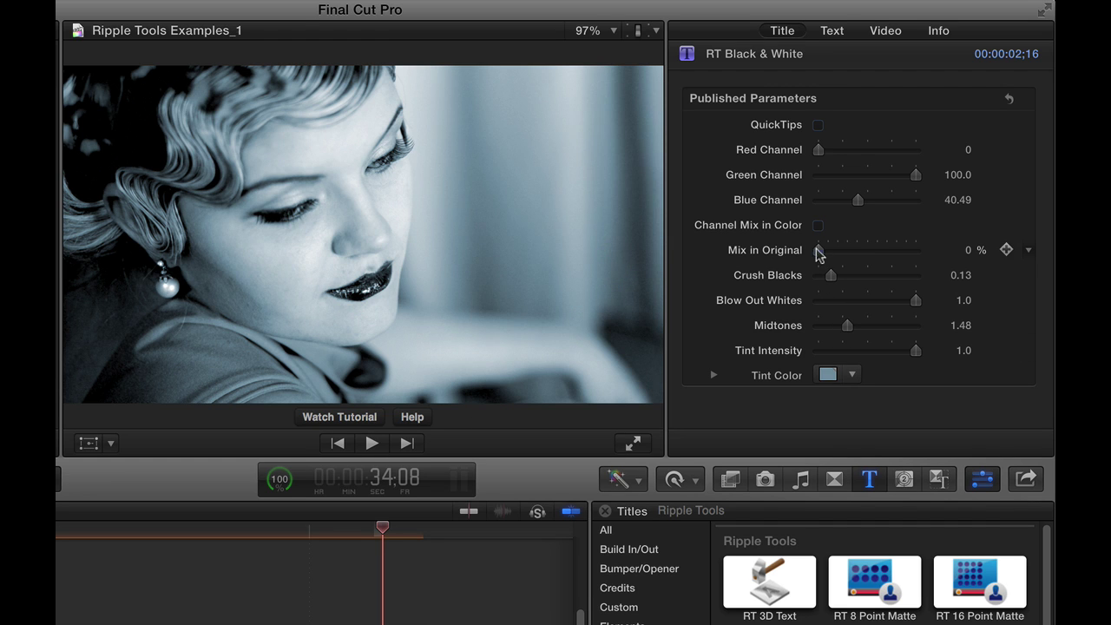
mouse_move(819, 250)
left_mouse_down()
mouse_move(841, 252)
mouse_move(825, 251)
left_mouse_up()
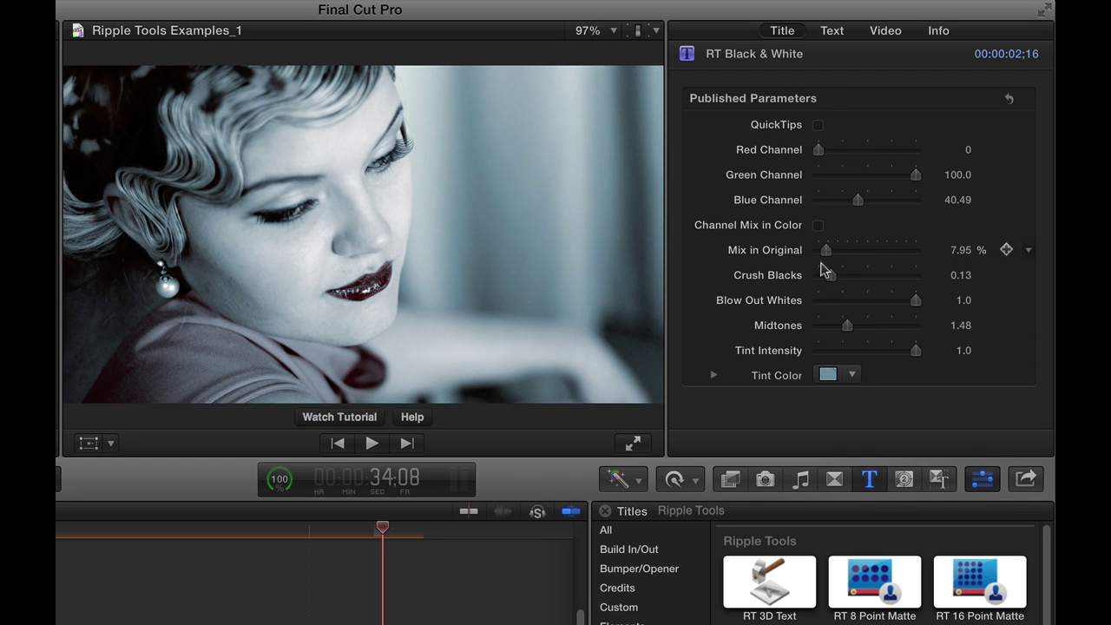